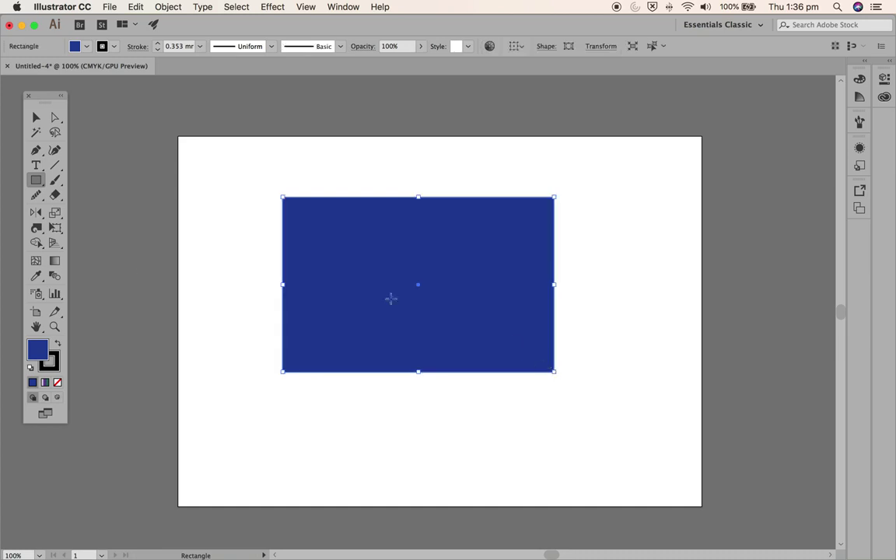
- Separate the Gradient panel from the Stroke panel and apply a Linear gradient to the blue rectangle
left_click(55, 261)
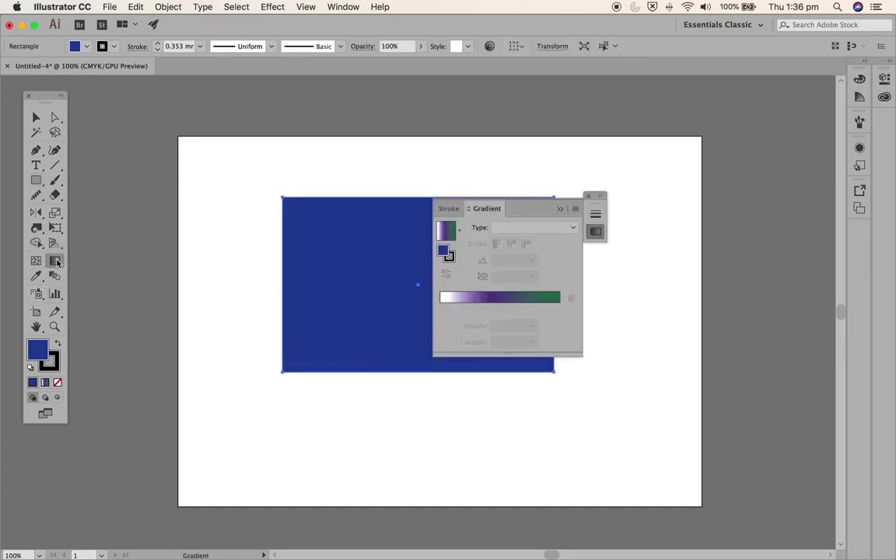
mouse_move(492, 212)
left_mouse_down()
mouse_move(612, 213)
mouse_move(616, 204)
left_mouse_up()
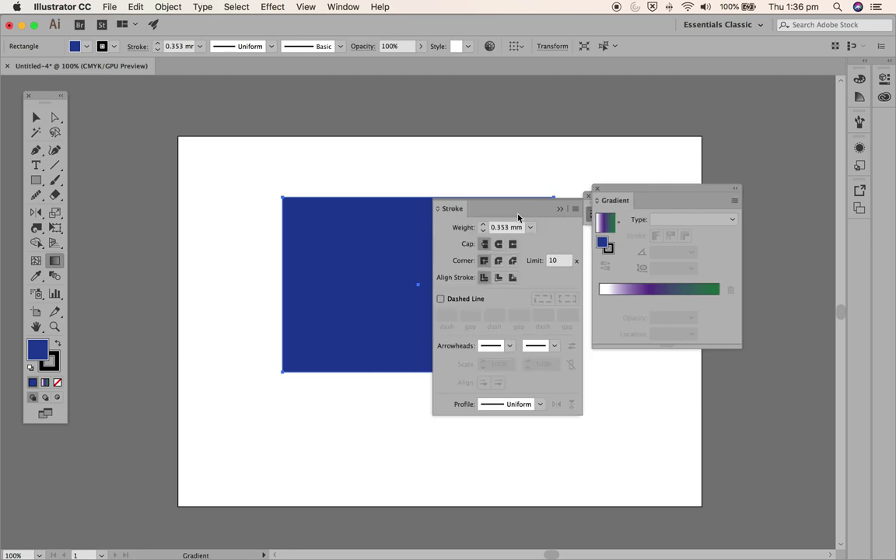
left_click(559, 209)
left_click(709, 221)
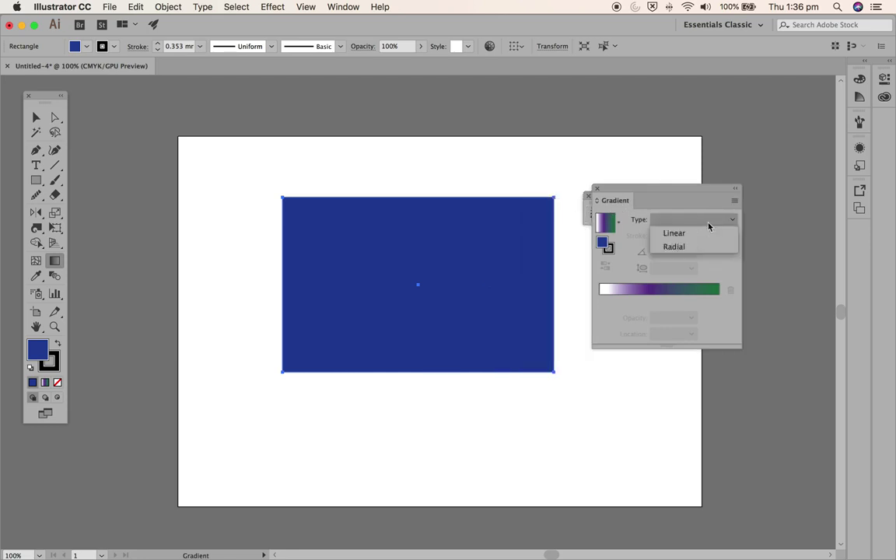
left_click(710, 233)
- Change the rectangle's gradient type to Radial
left_click(710, 223)
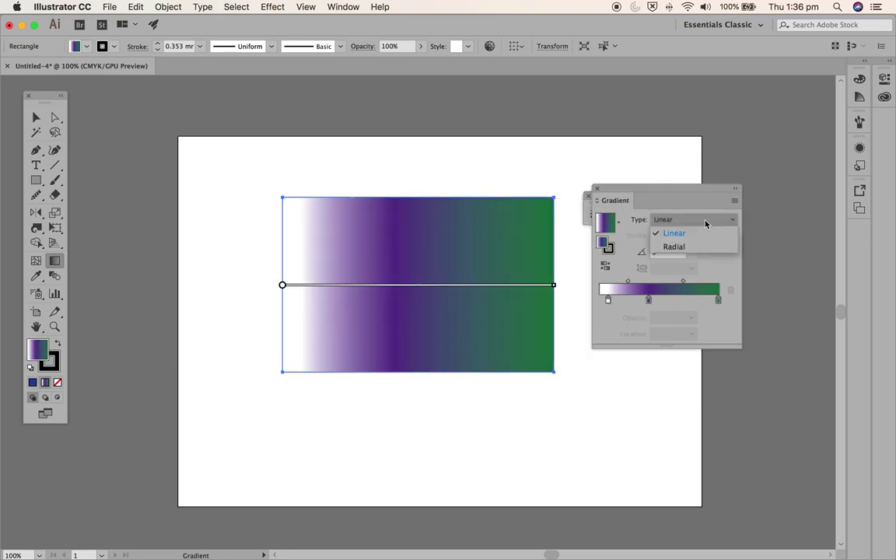
left_click(713, 247)
left_click(694, 221)
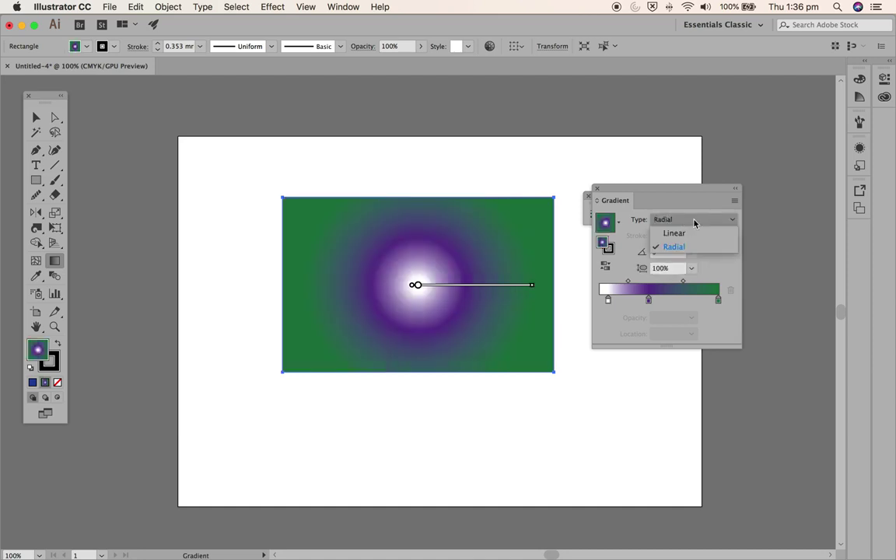
- Move the white stop to 0% and the purple stop closer to green, and extend the radial gradient past the rectangle's right edge
left_click(649, 303)
left_click_drag(649, 304, 670, 303)
left_click_drag(609, 301, 594, 304)
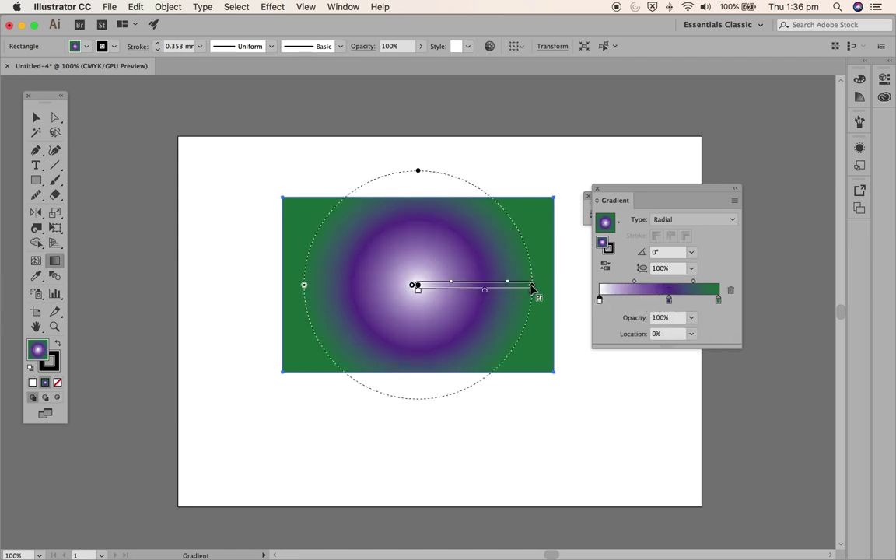
mouse_move(533, 286)
left_mouse_down()
mouse_move(567, 294)
mouse_move(540, 292)
mouse_move(578, 286)
mouse_move(340, 264)
mouse_move(458, 287)
mouse_move(568, 286)
left_mouse_up()
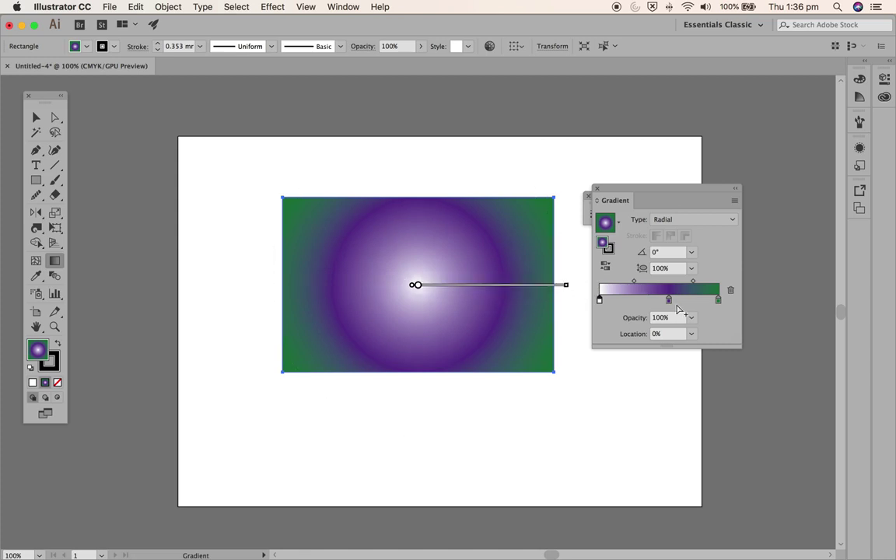
- Move the purple gradient stop to about 40.57% and recolour it magenta by setting its cyan value to 22%
left_click_drag(669, 300, 648, 300)
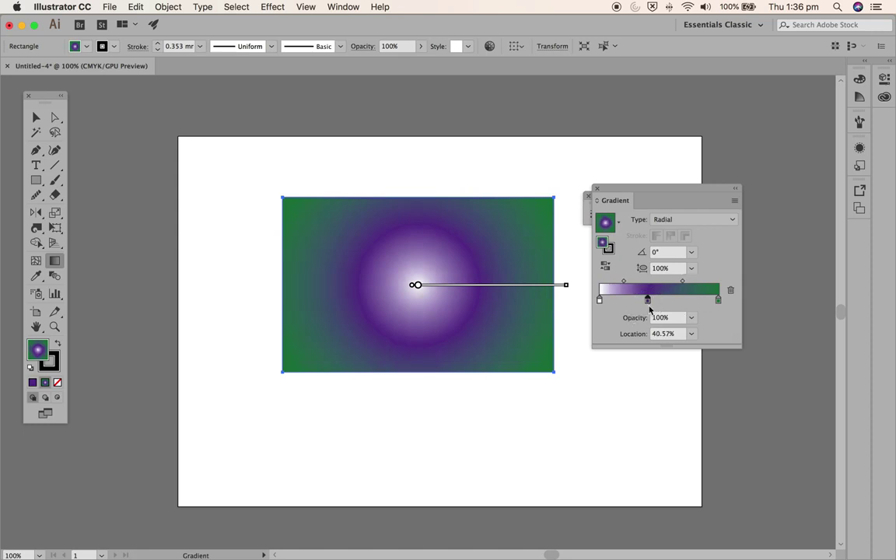
double_click(648, 301)
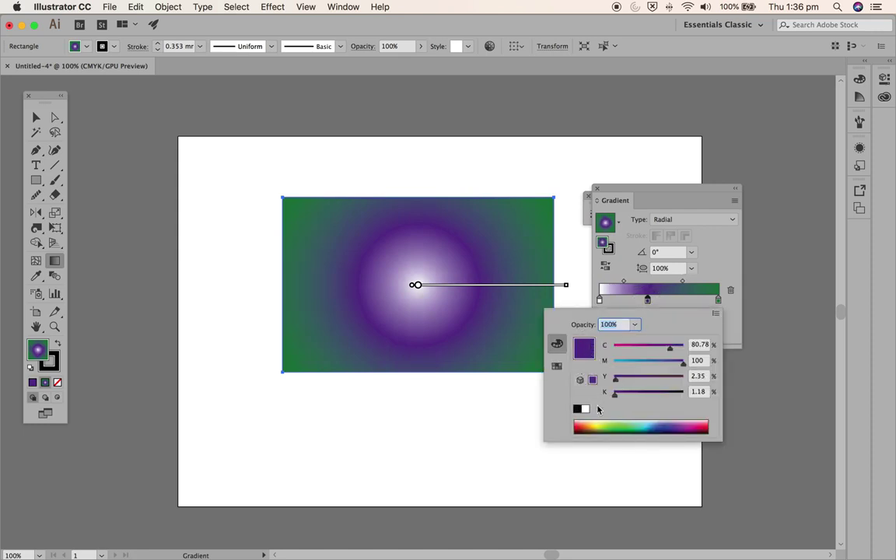
left_click(631, 347)
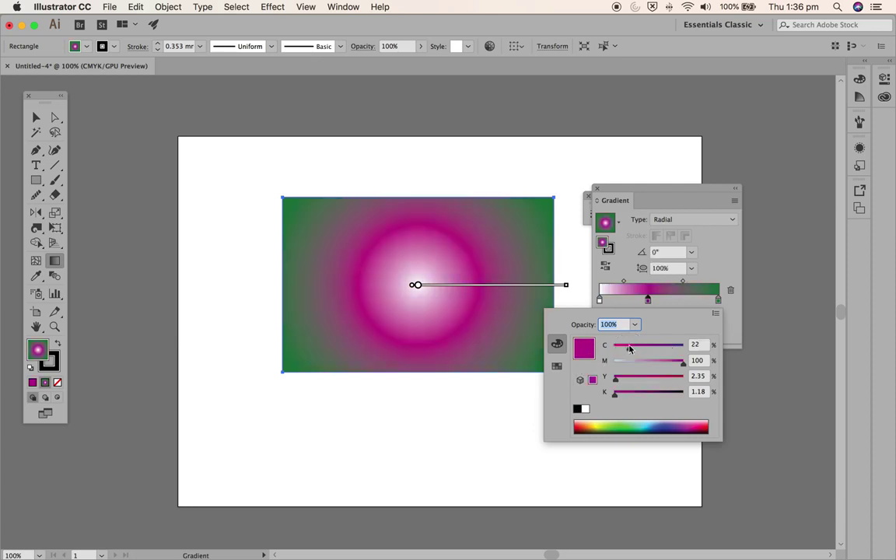
- Recolour the green end stop of the gradient to a pale lavender blue with C 22.35, M 16.86, Y 0, K 0
left_click(718, 302)
double_click(718, 301)
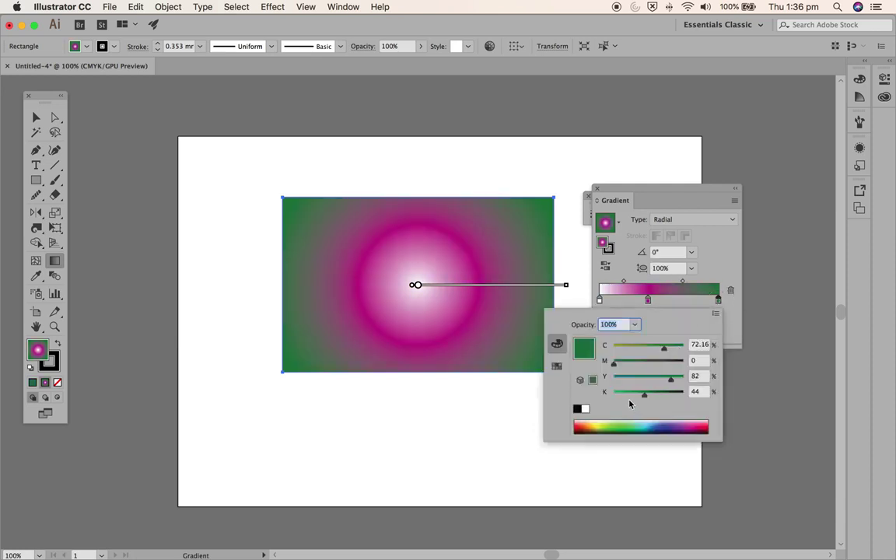
left_click(620, 378)
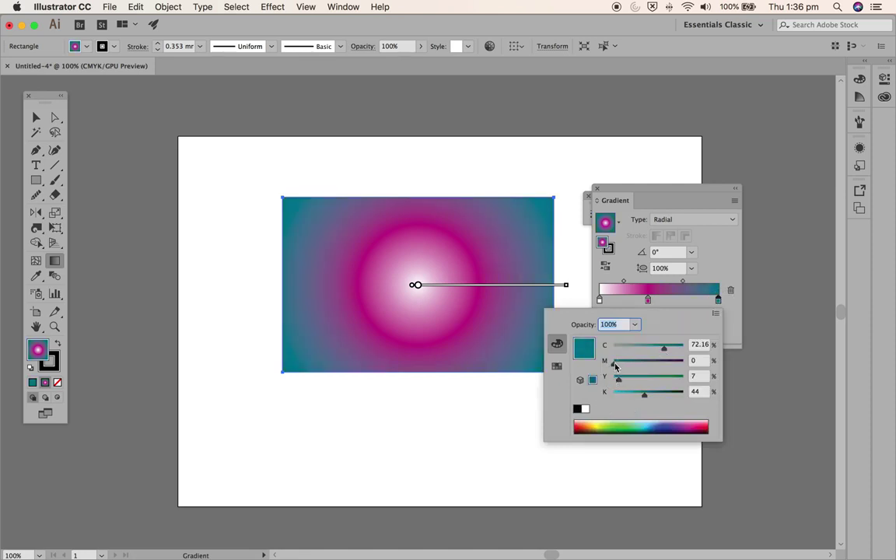
left_click(662, 422)
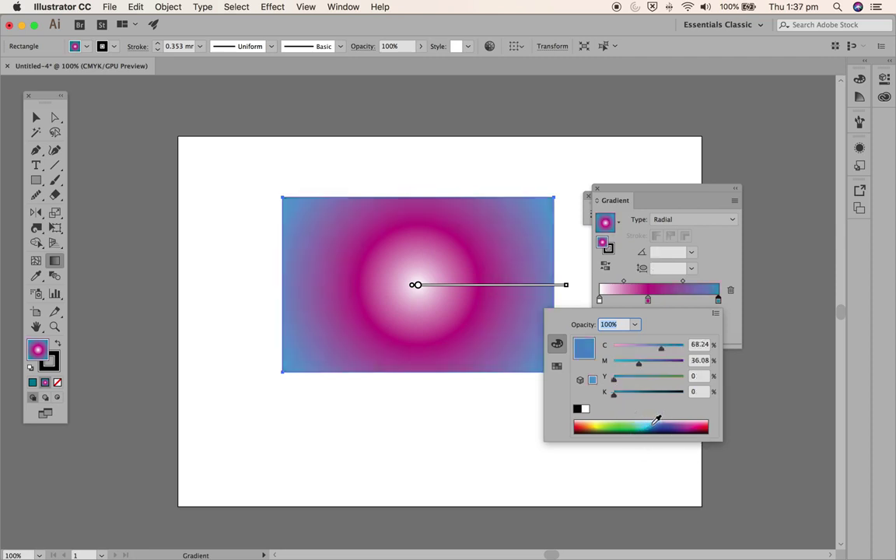
left_click(660, 422)
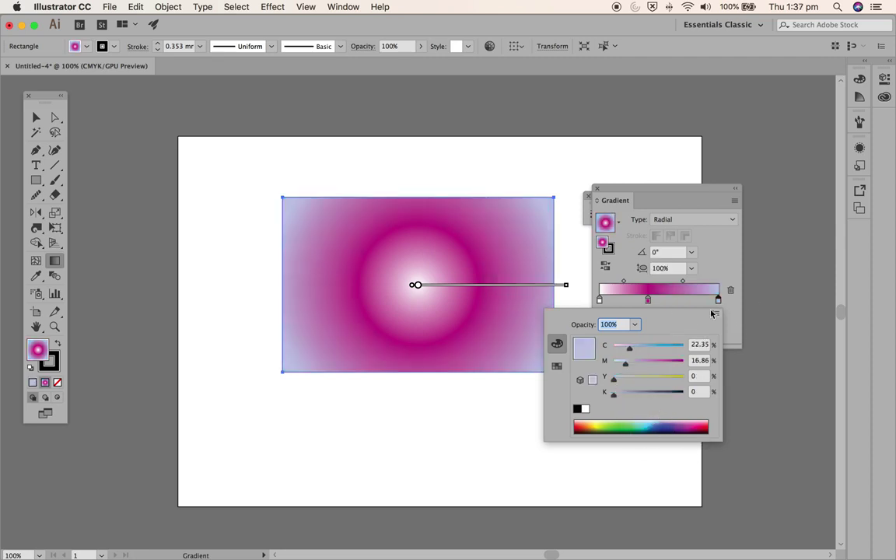
left_click(728, 234)
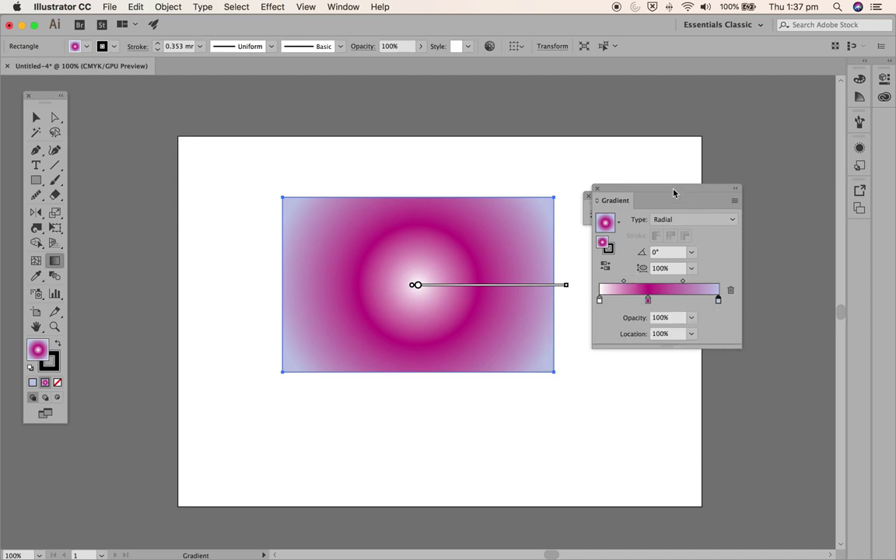
- Move the Gradient panel lower, float the Color panel above the rectangle, and collapse the Color Guide panel
left_click_drag(674, 193, 672, 242)
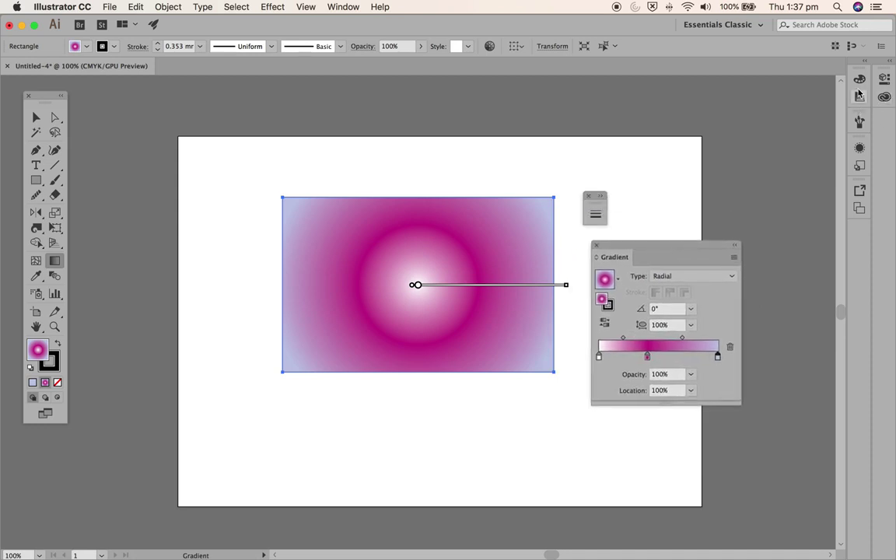
left_click(860, 79)
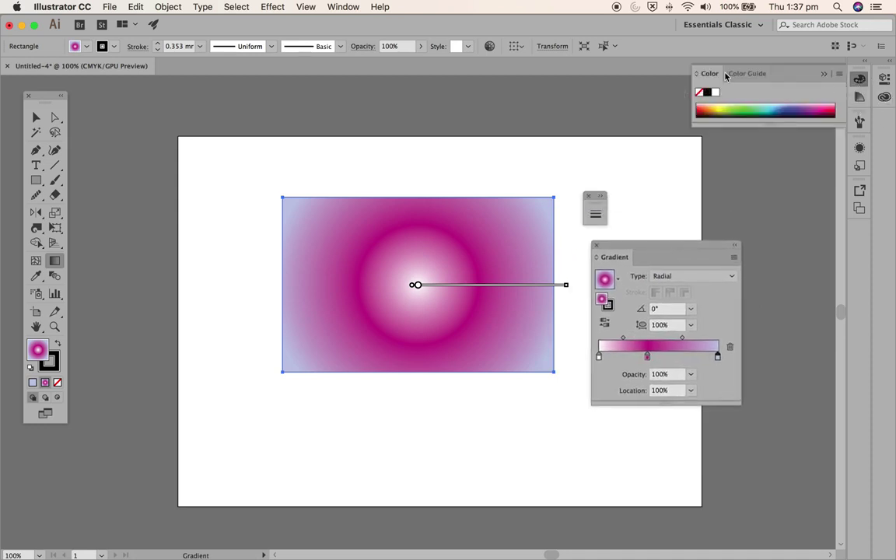
left_click_drag(708, 80, 632, 114)
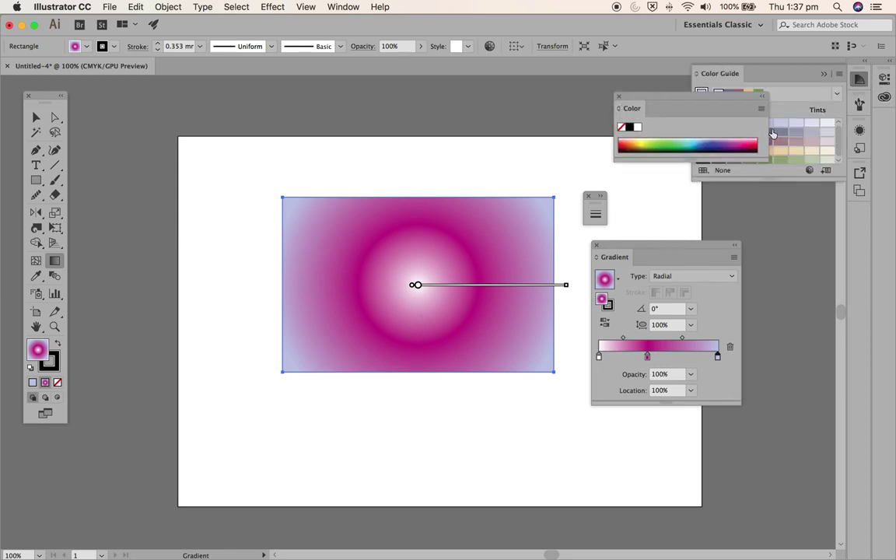
left_click_drag(690, 107, 526, 91)
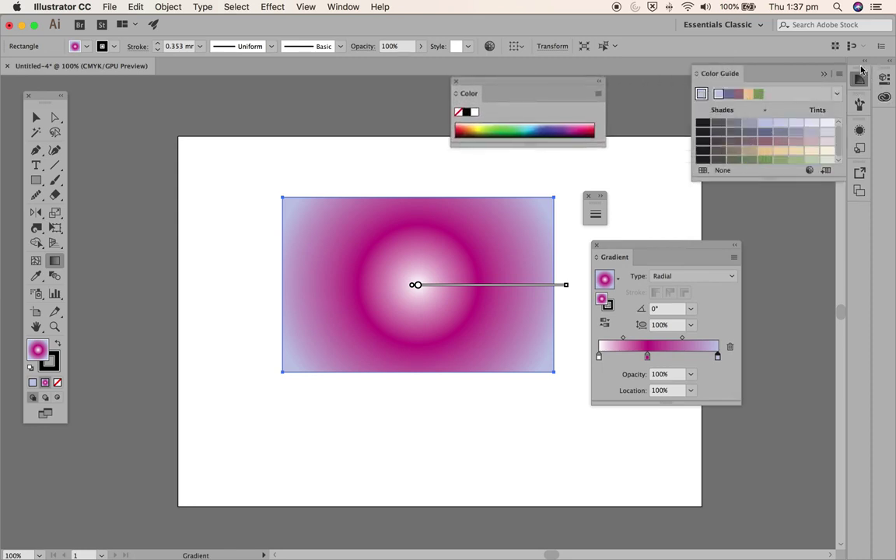
left_click(822, 74)
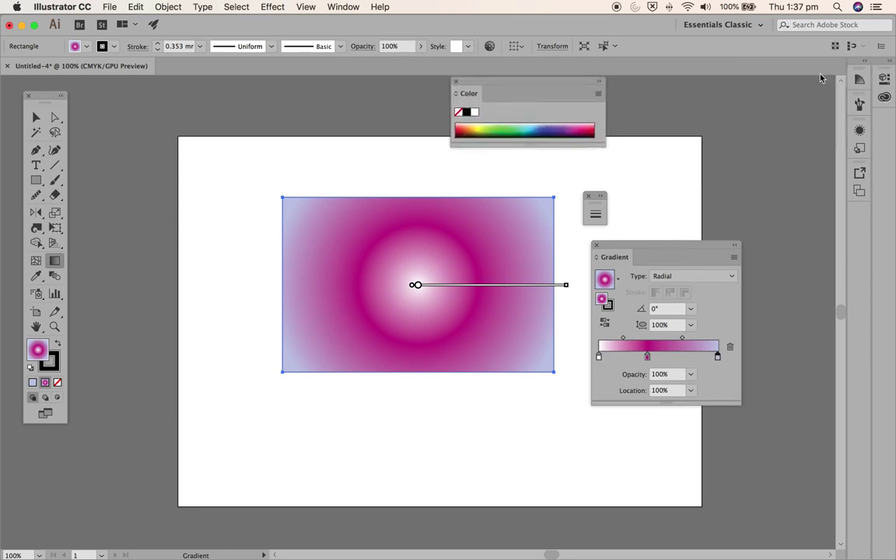
- Show the Swatches panel and place it beside the floating Color panel
left_click(344, 7)
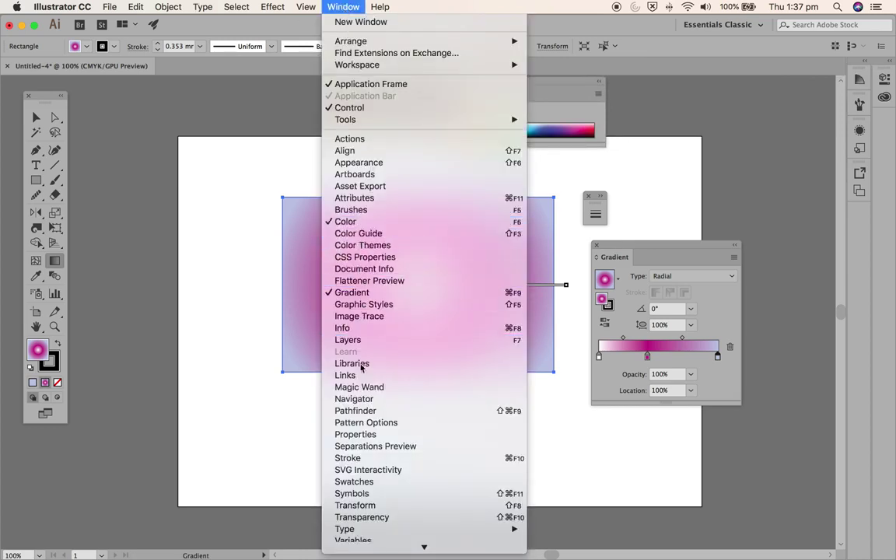
left_click(347, 482)
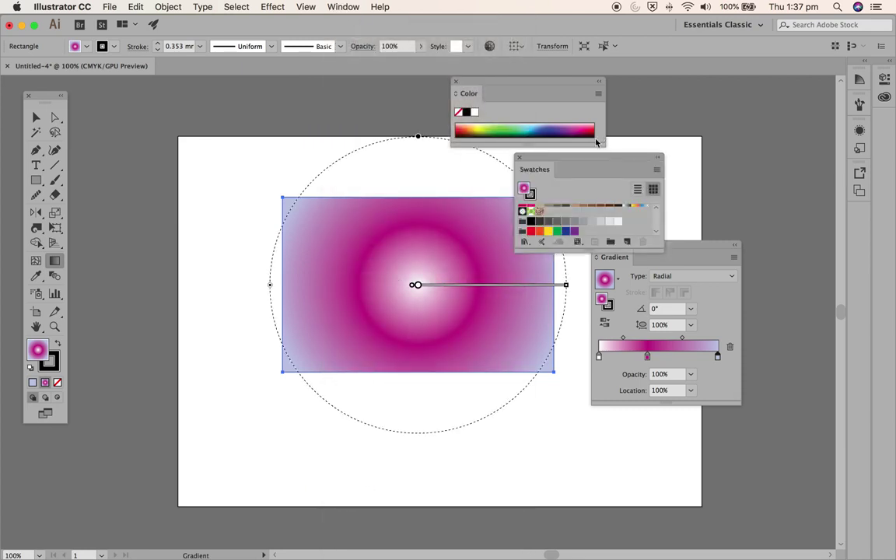
left_click_drag(583, 162, 728, 84)
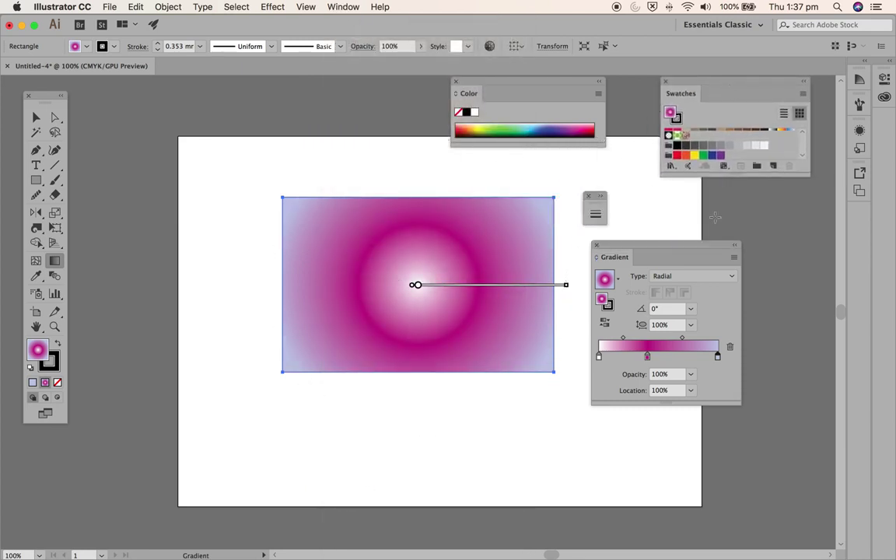
- Fill the rectangle with the solid dark blue swatch and enlarge the Swatches panel to show every swatch
left_click(712, 157)
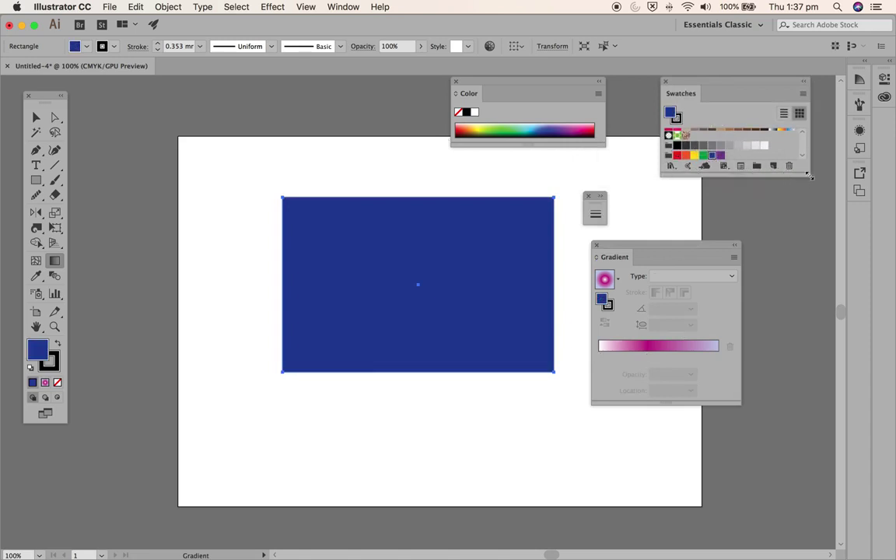
left_click_drag(808, 174, 810, 268)
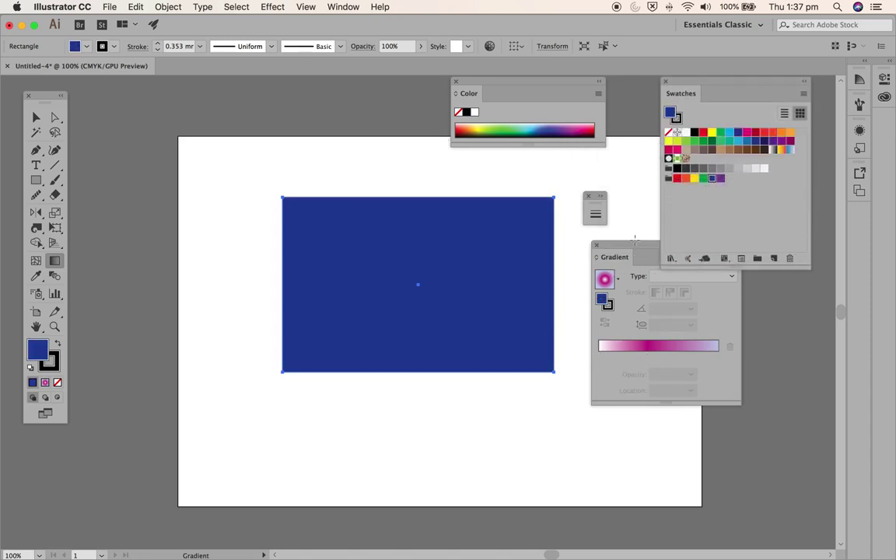
- Move the Gradient panel clear of the Swatches panel and apply a Linear gradient to the rectangle
left_click_drag(635, 249, 634, 315)
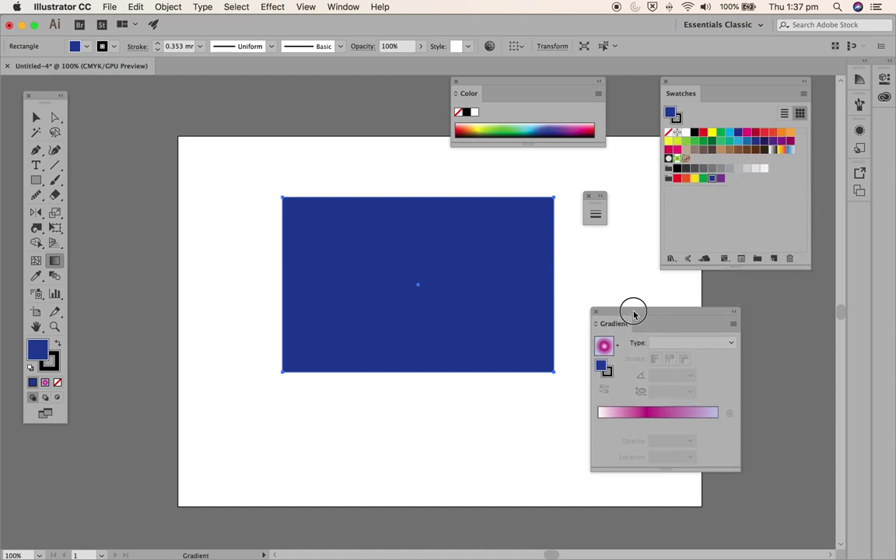
left_click(685, 347)
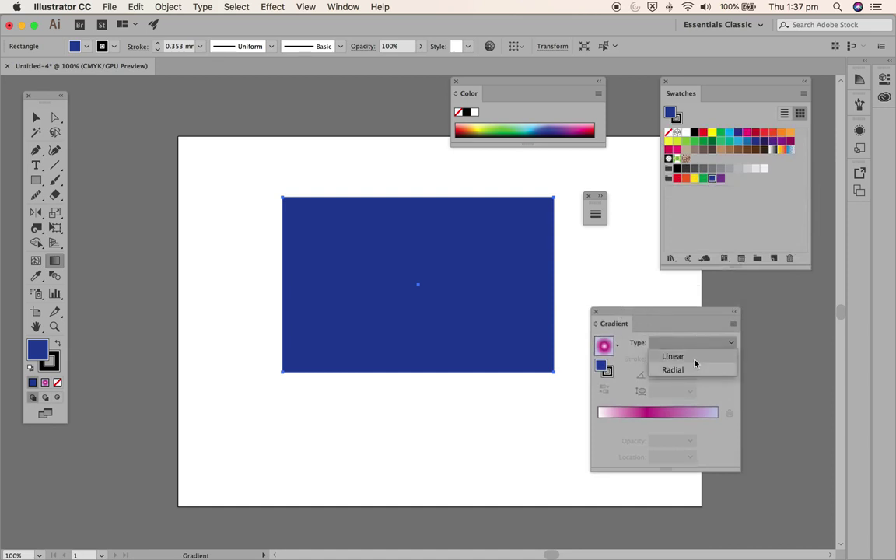
left_click(695, 358)
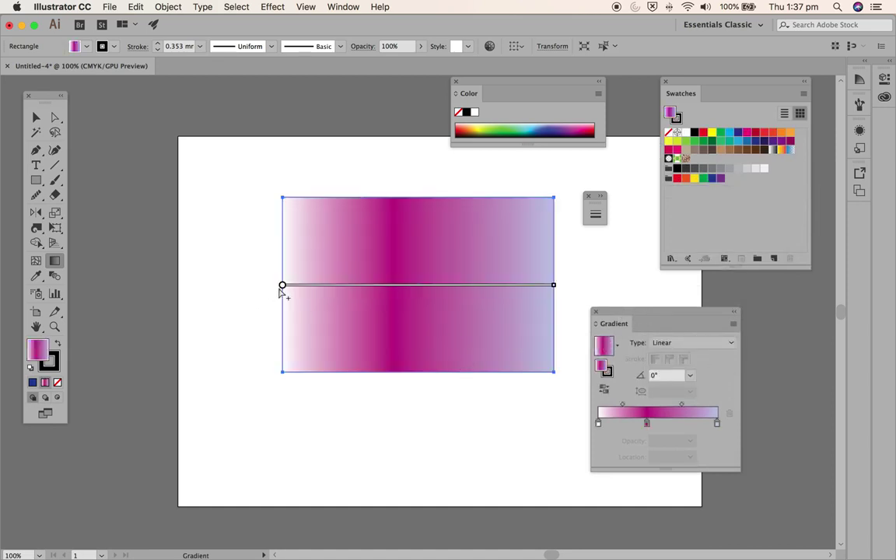
- Shift the linear gradient so it starts beyond the rectangle's left edge, and slide its magenta stop near the rectangle's centre
mouse_move(283, 284)
left_mouse_down()
mouse_move(290, 315)
mouse_move(281, 340)
left_mouse_up()
mouse_move(284, 285)
left_mouse_down()
mouse_move(238, 268)
mouse_move(221, 286)
left_mouse_up()
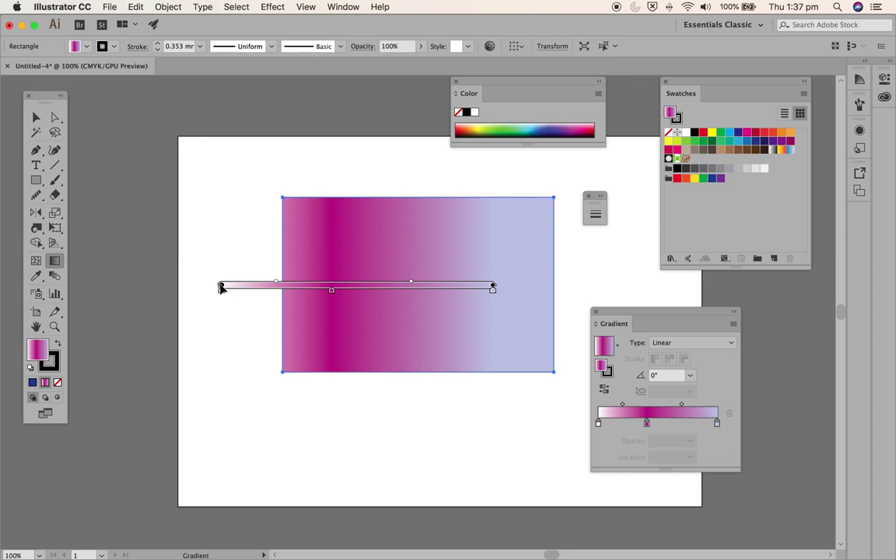
left_click_drag(333, 296, 397, 306)
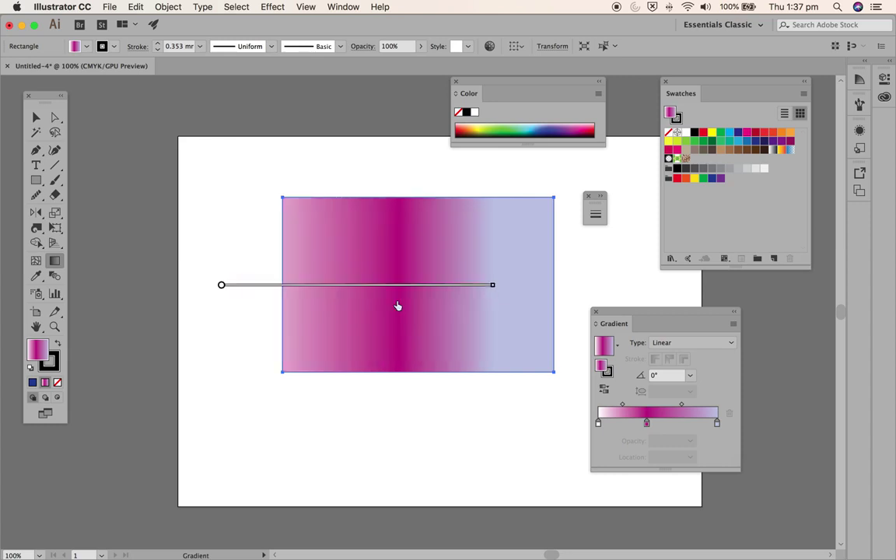
- Add three colour stops along the rectangle's gradient slider, two before the magenta stop and one after it
left_click(316, 292)
left_click(292, 290)
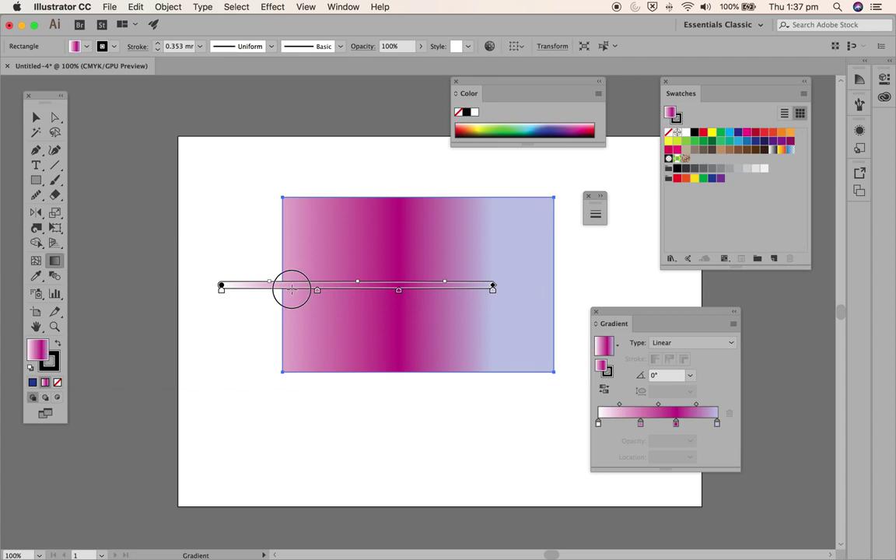
left_click(438, 292)
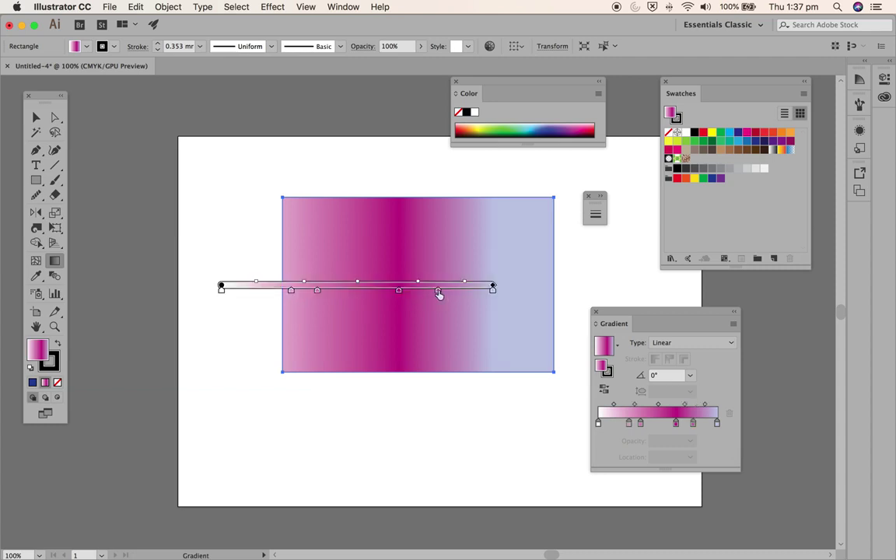
- Try to recolour the added stop at 79.8% with a grey swatch, and reapply the linear gradient to the rectangle
left_click(693, 424)
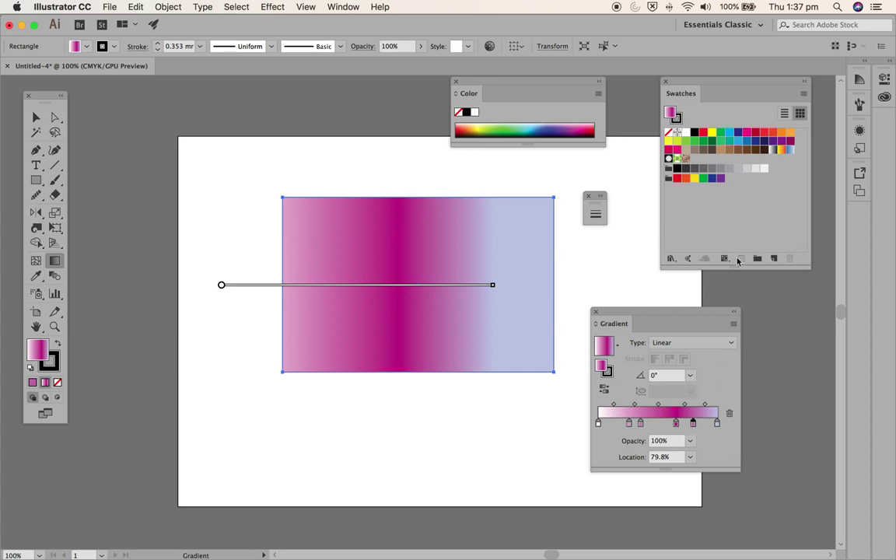
left_click(723, 169)
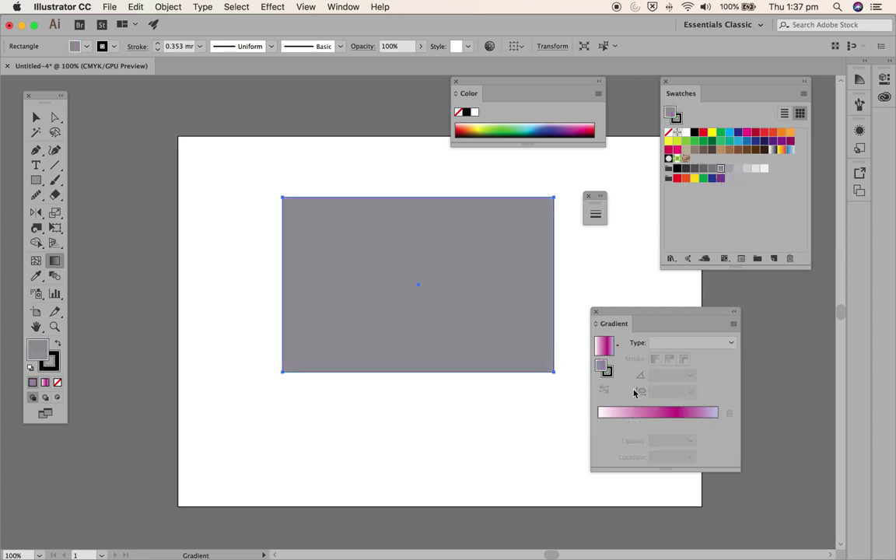
left_click(680, 414)
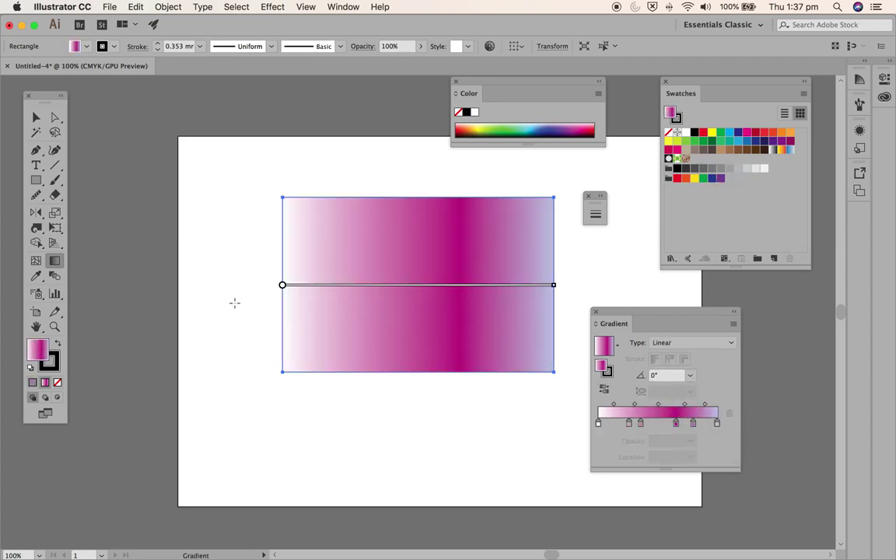
- Move the Gradient panel off the artboard and draw a circle about 108.3 mm across, overlapping the rectangle's lower-left corner
left_click(42, 275)
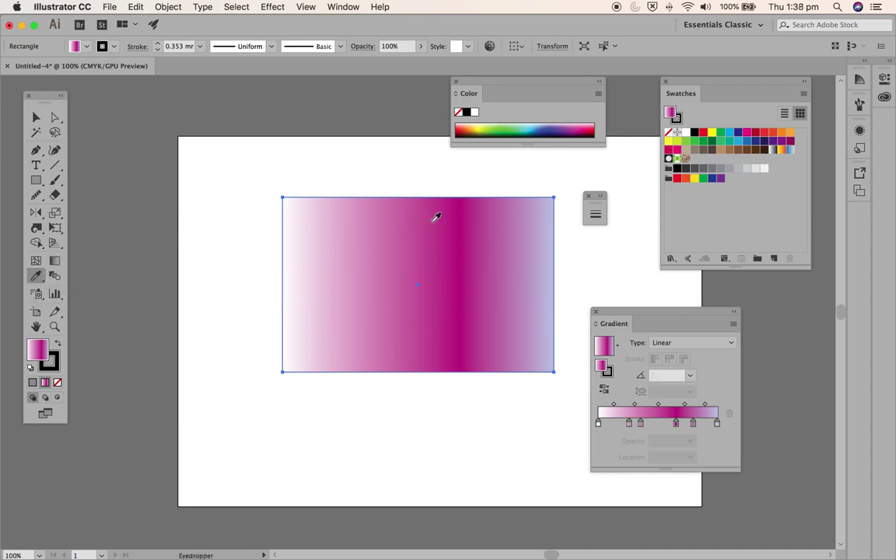
left_click(36, 180)
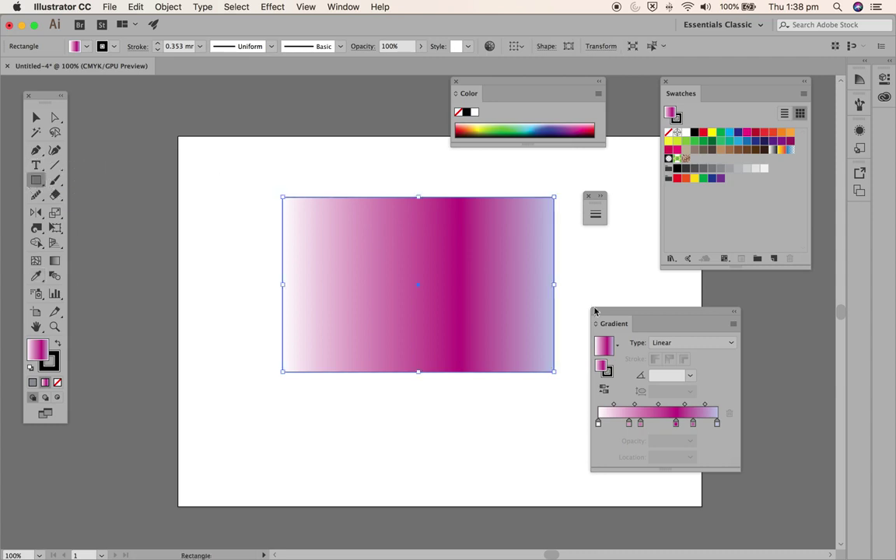
left_click_drag(635, 318, 694, 328)
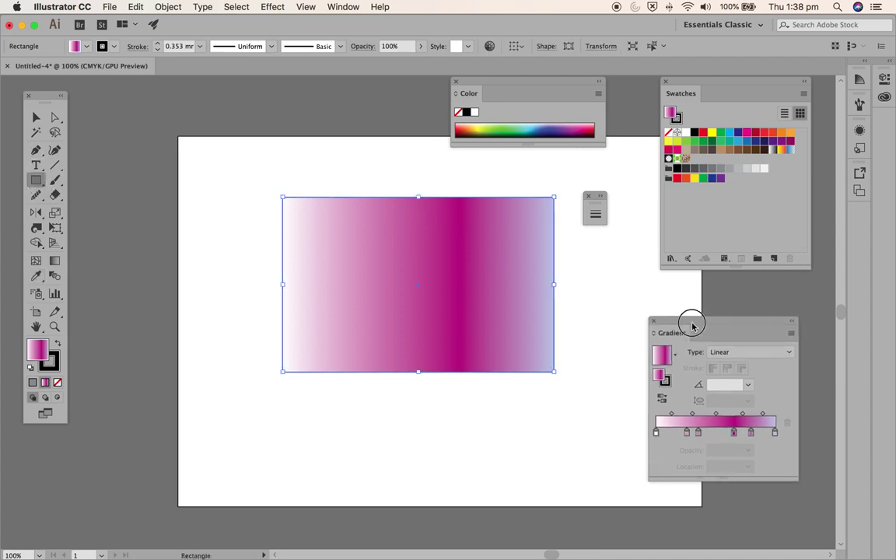
left_click(34, 183)
left_click_drag(34, 183, 88, 196)
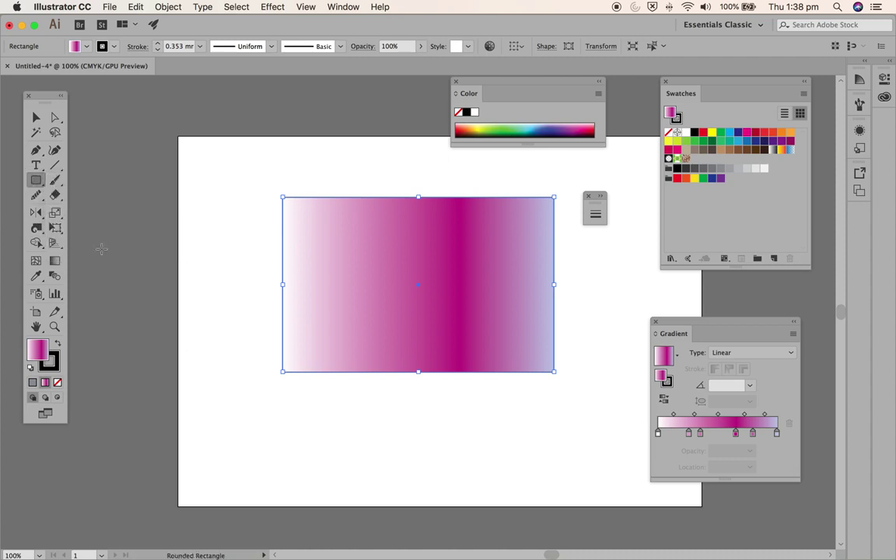
left_click_drag(36, 180, 83, 214)
left_click_drag(235, 308, 417, 480)
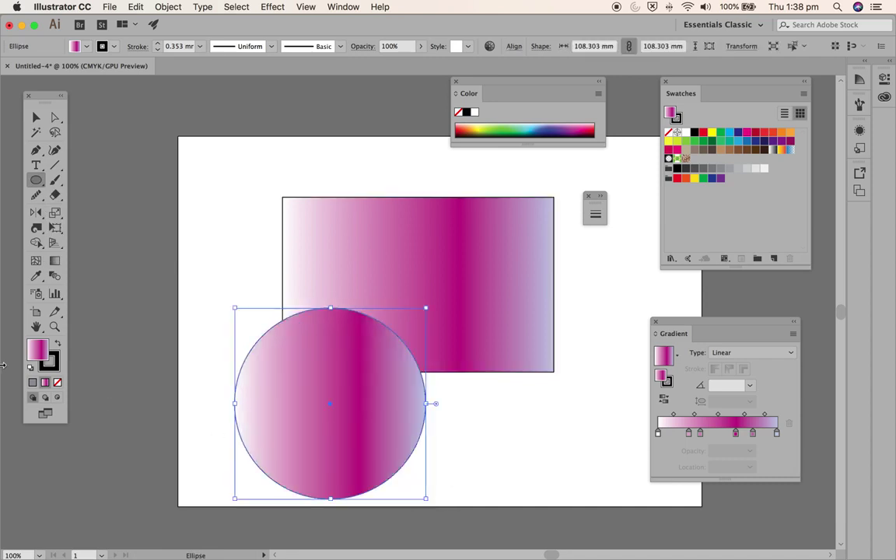
- Replace the circle's gradient fill and black stroke with a solid black fill and a white stroke
left_click(56, 345)
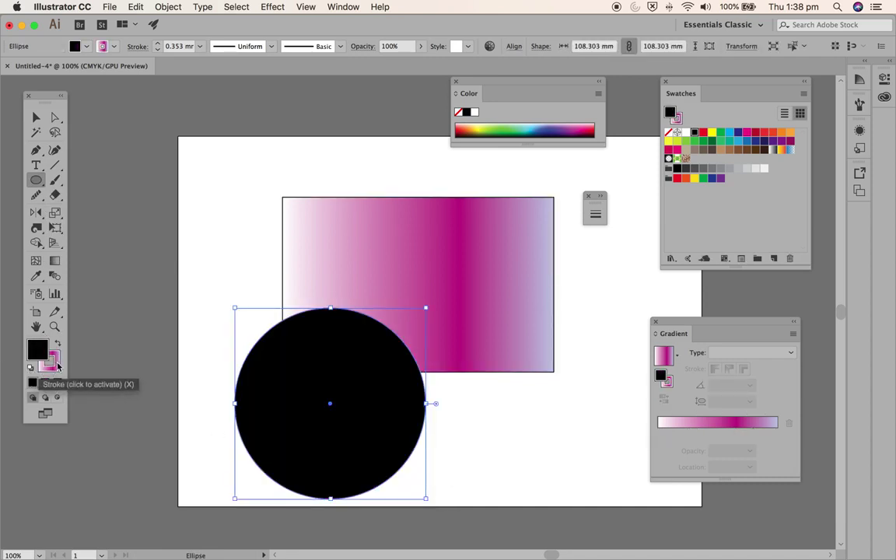
left_click(30, 369)
left_click(59, 345)
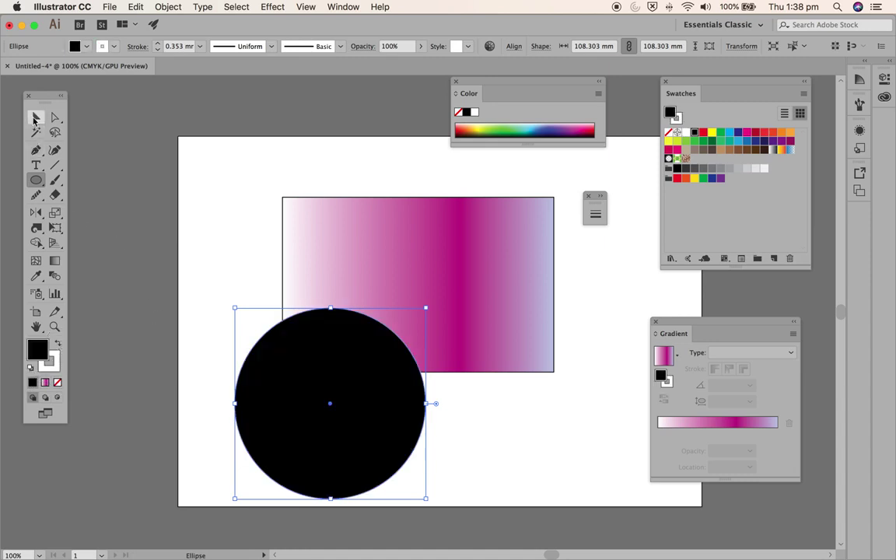
- Copy the rectangle's magenta linear gradient and stroke onto the selected black circle with the Eyedropper tool
left_click(35, 116)
left_click(212, 167)
left_click(345, 406)
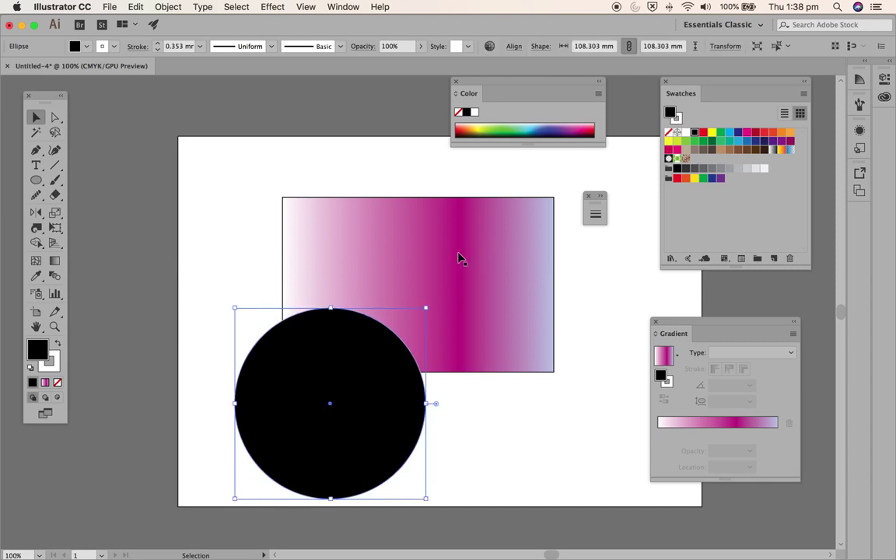
left_click(36, 275)
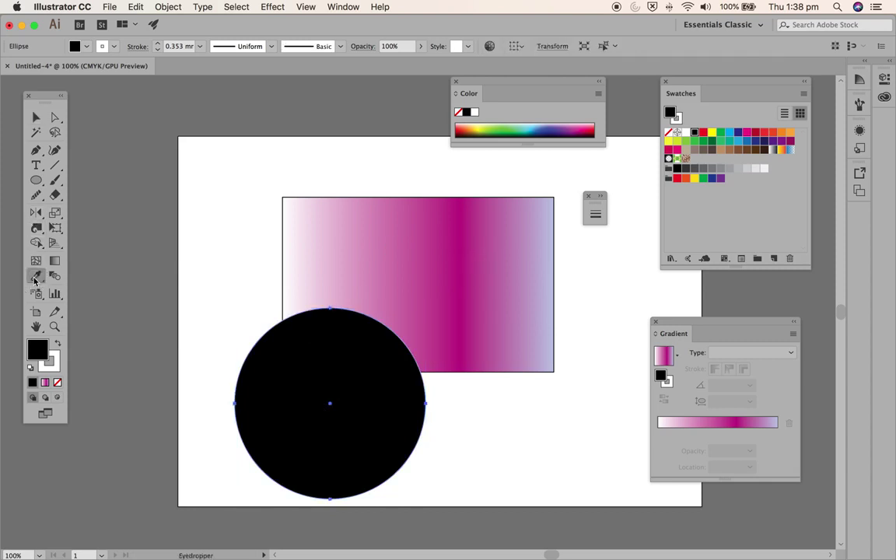
left_click(468, 266)
left_click(406, 231)
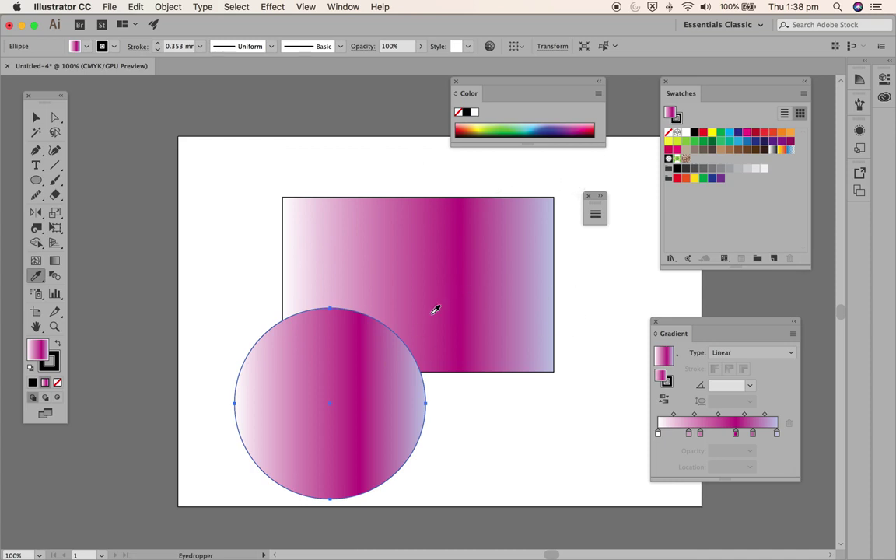
left_click(310, 378)
left_click(36, 281)
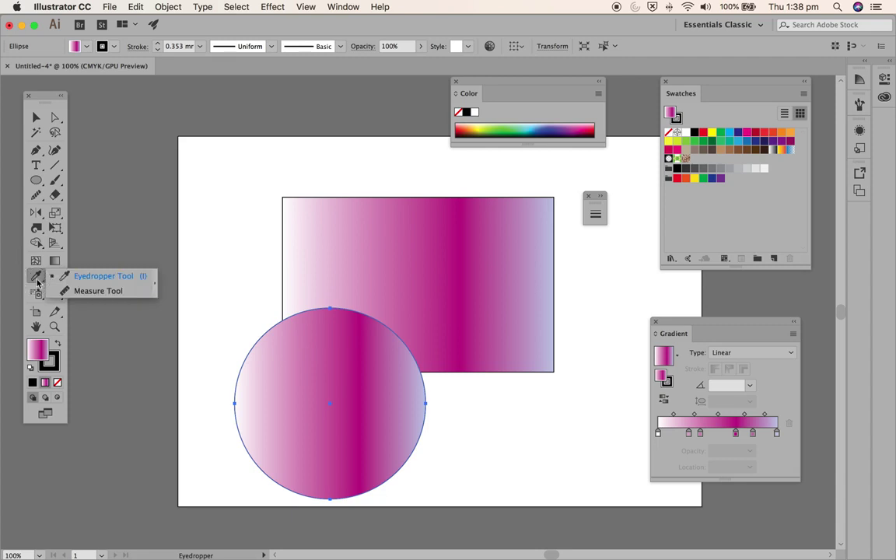
left_click(154, 294)
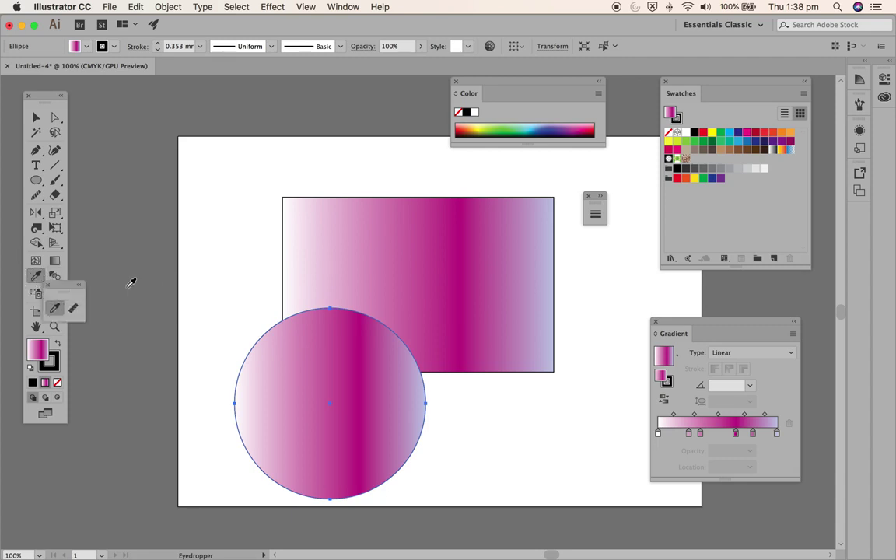
left_click(49, 286)
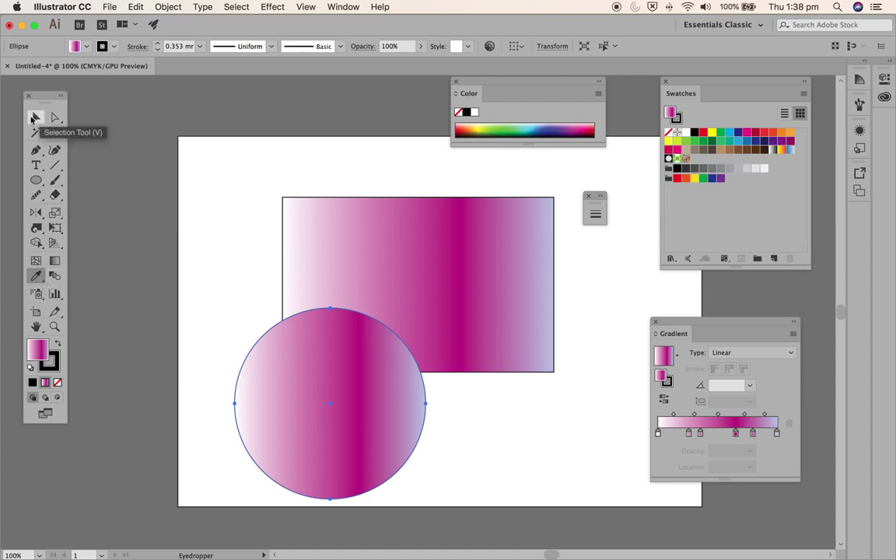
- Delete the gradient rectangle and the circle to leave the artboard empty
left_click(34, 117)
left_click(370, 218)
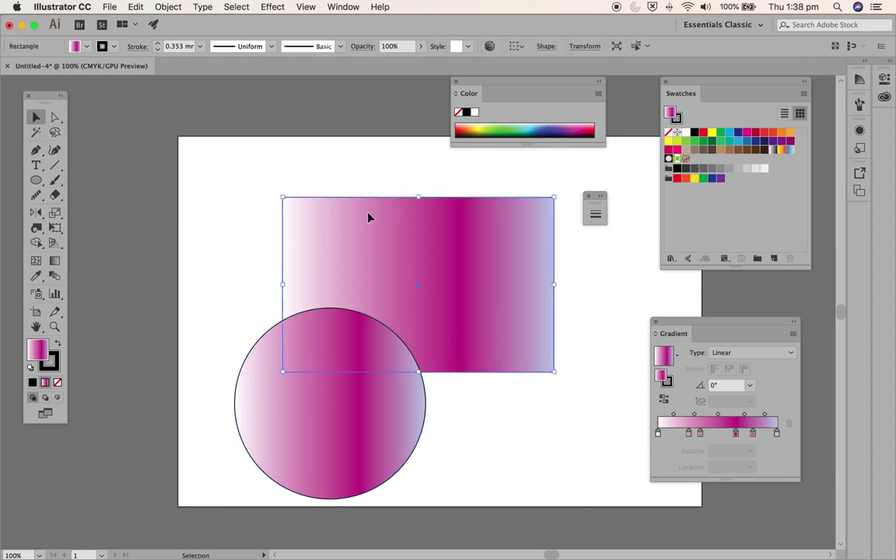
key("Delete")
left_click(326, 342)
key("Delete")
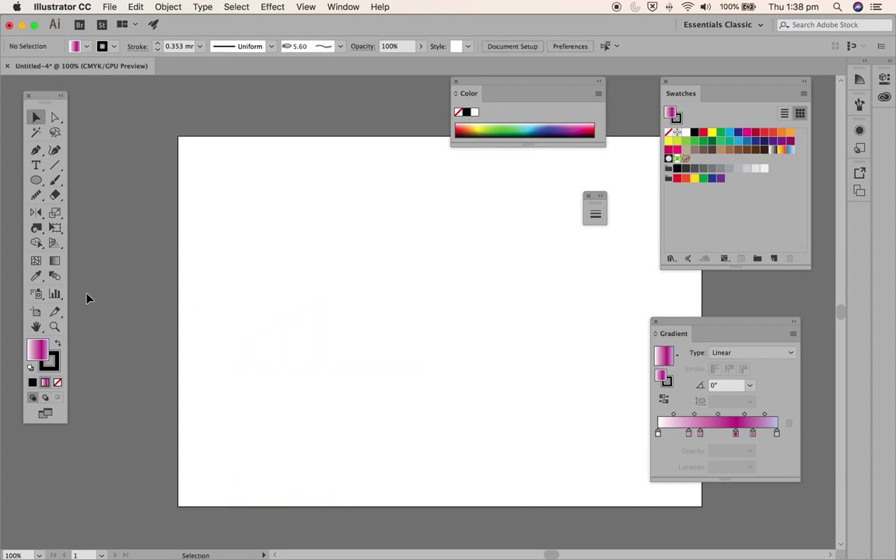
- Reset the fill and stroke to their defaults, and set the fill to green and the stroke to pinkish red
left_click(31, 367)
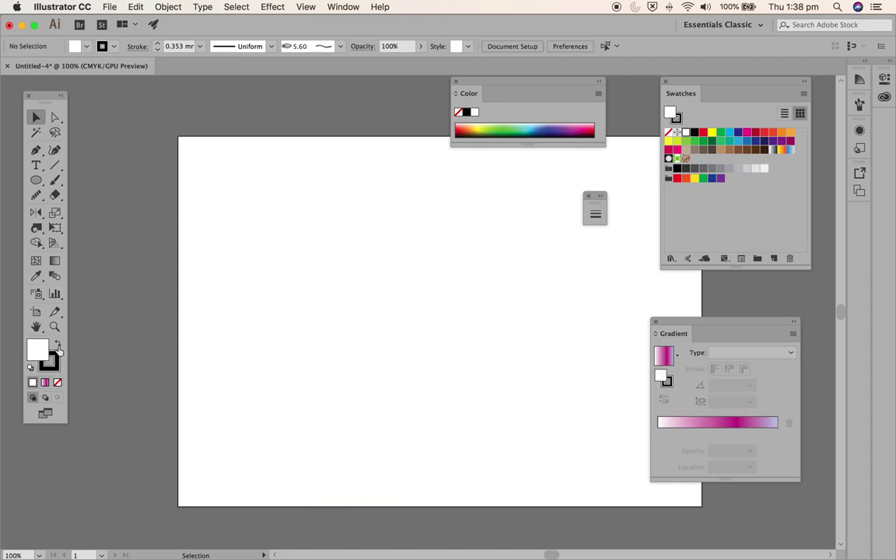
left_click(504, 128)
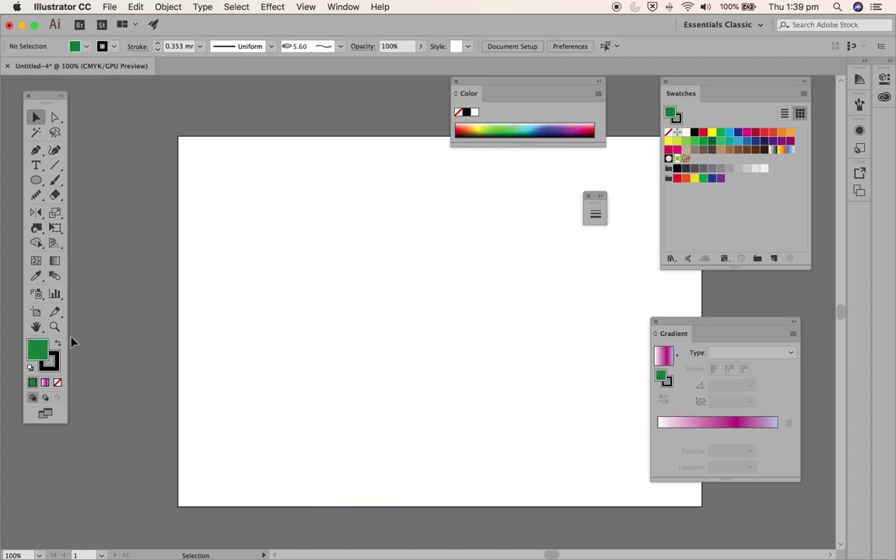
left_click(590, 128)
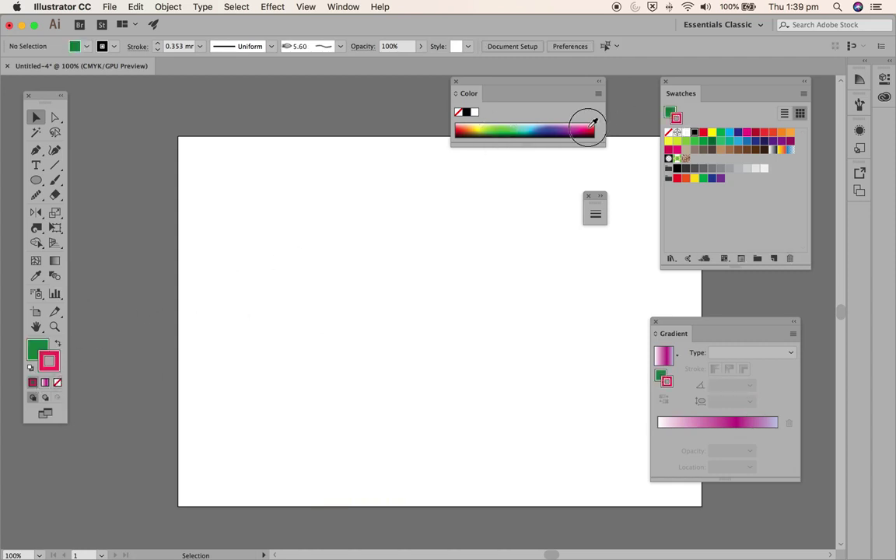
- Draw a circle about 80.8 mm across in the upper-left part of the artboard
left_click(54, 276)
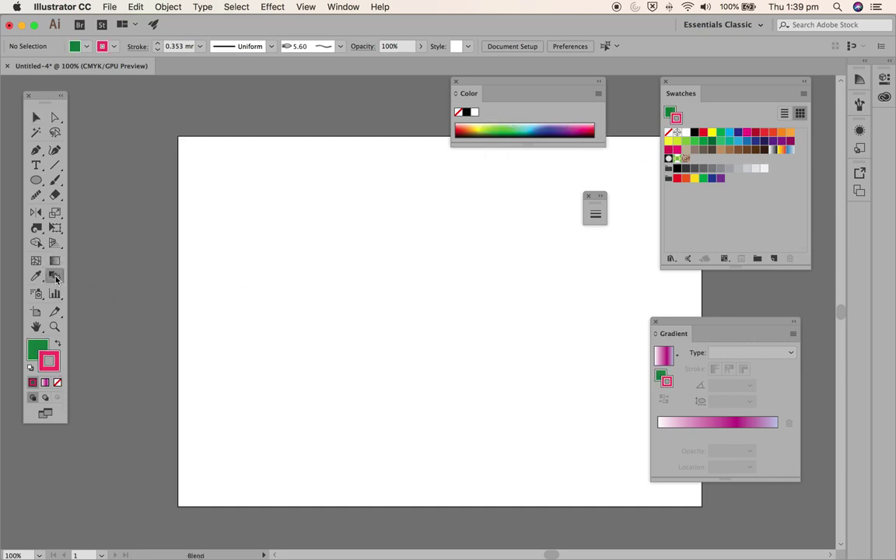
left_click(37, 180)
left_click_drag(267, 188, 375, 330)
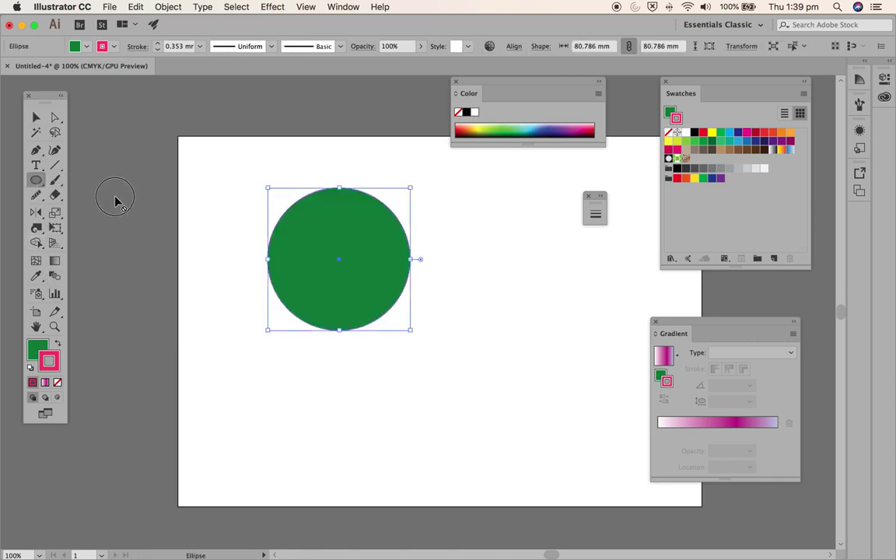
- Draw a square near the artboard's lower-right corner and move the Gradient panel clear of it
left_click(36, 181)
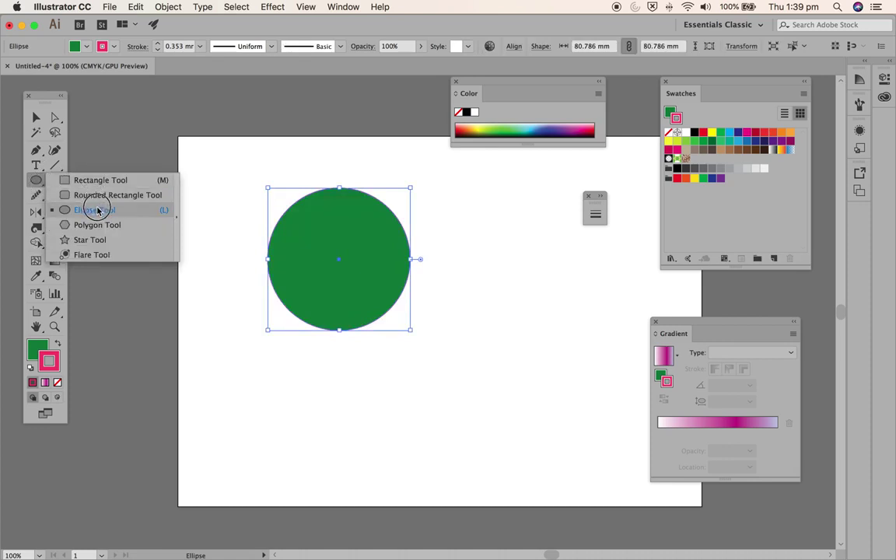
left_click(101, 180)
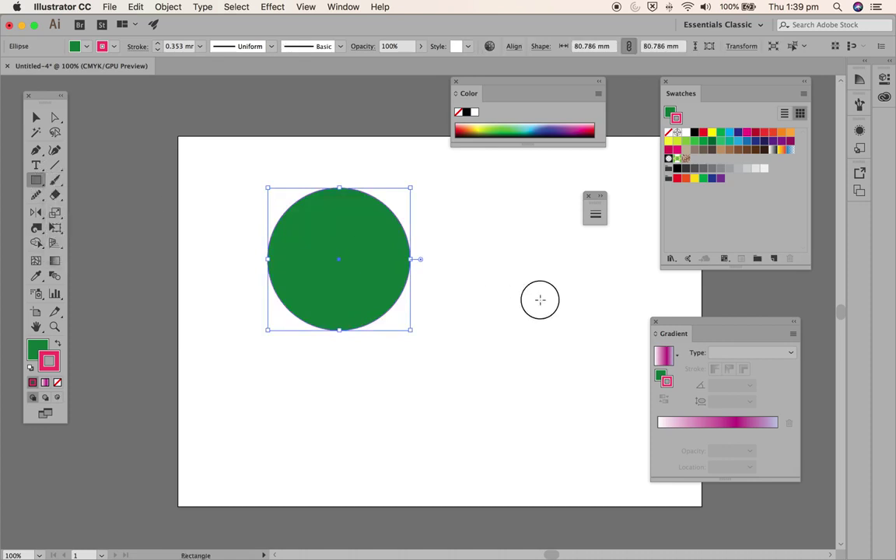
left_click_drag(539, 298, 667, 454)
left_click_drag(742, 324, 811, 349)
- Shift the square left, closer to the circle without overlapping it, and deselect it
left_click(36, 116)
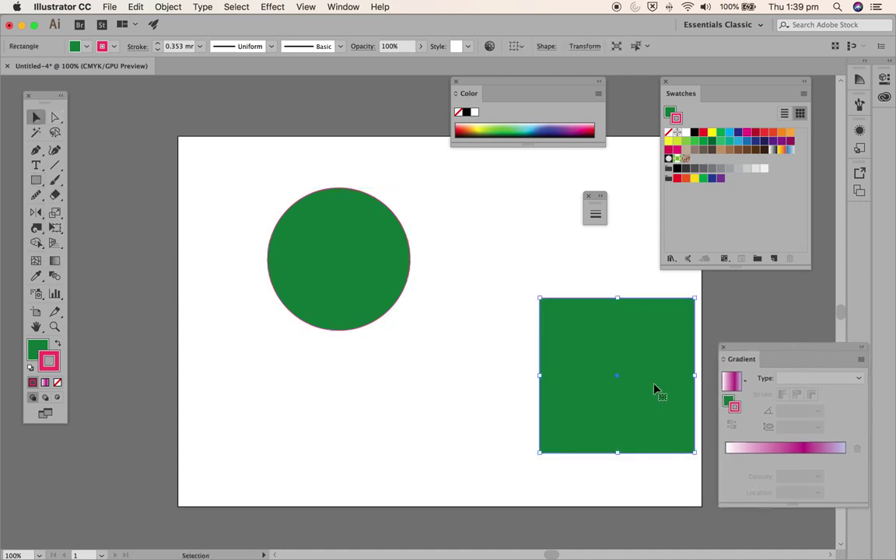
left_click_drag(640, 354, 541, 351)
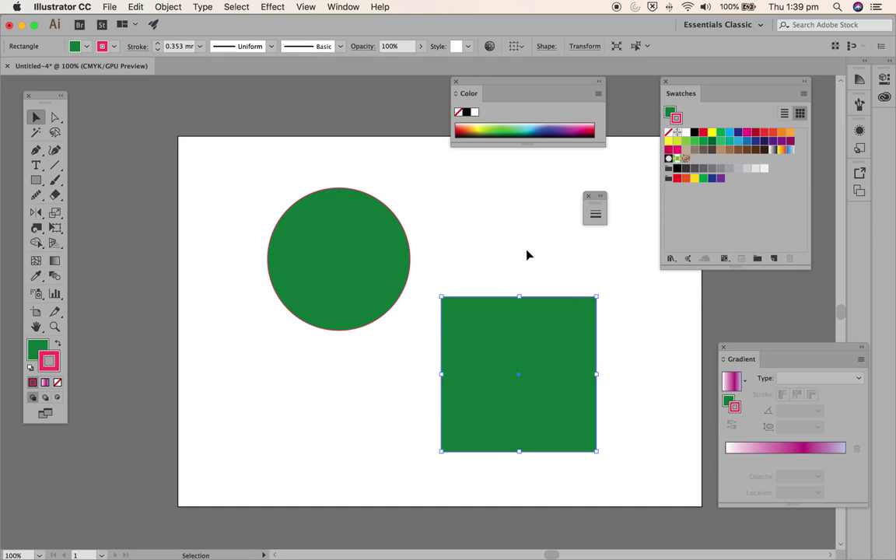
left_click(482, 257)
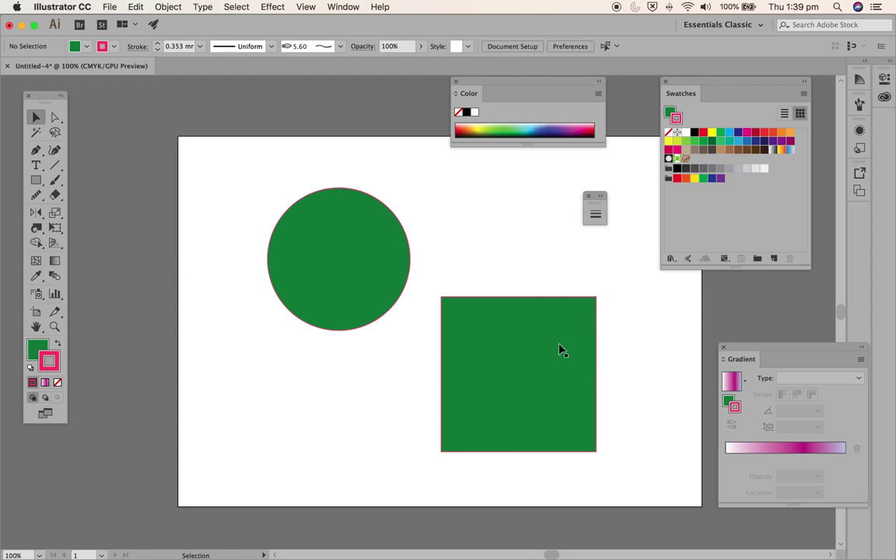
- Select the circle and the square and join them with the Blend tool
left_click(314, 196)
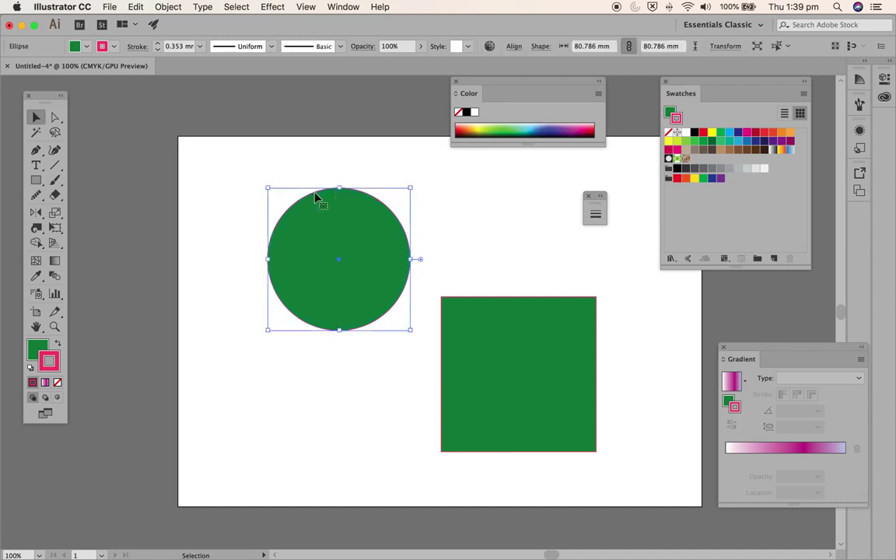
left_click(489, 301, "shift")
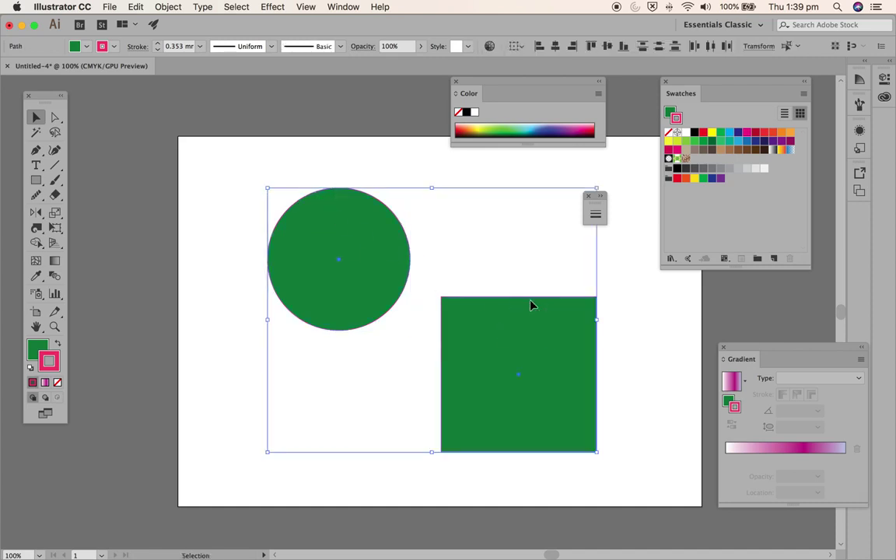
left_click(55, 275)
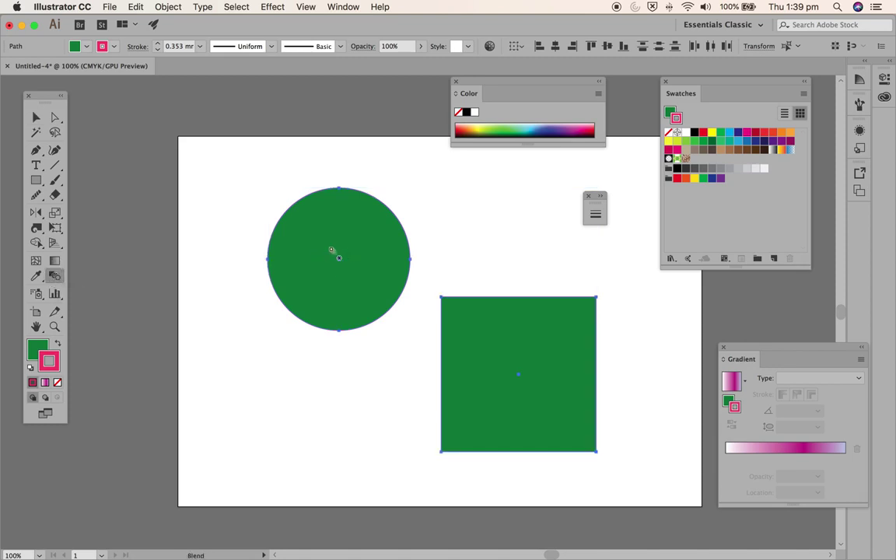
left_click(259, 366)
left_click(301, 244)
left_click(447, 342)
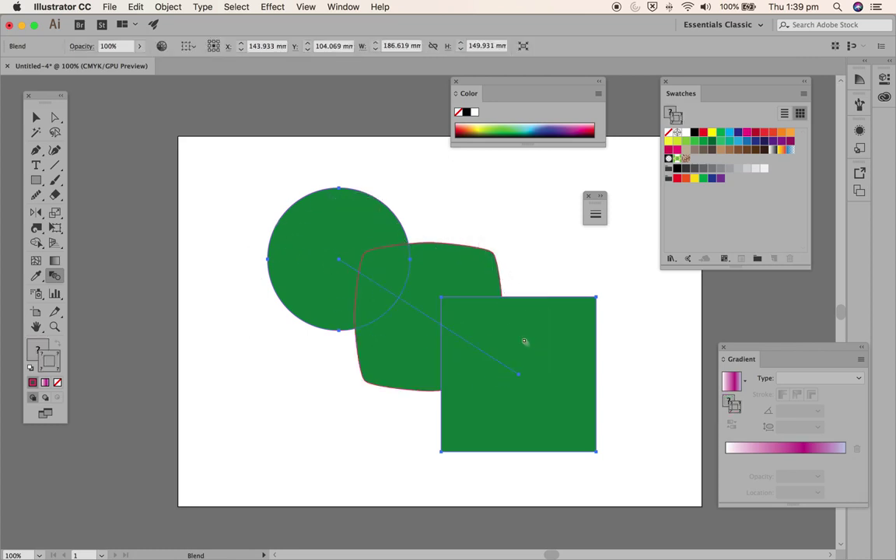
- Set the blend's spacing between the circle and the square to Specified Steps with 5 steps
double_click(54, 277)
left_click_drag(416, 234, 745, 186)
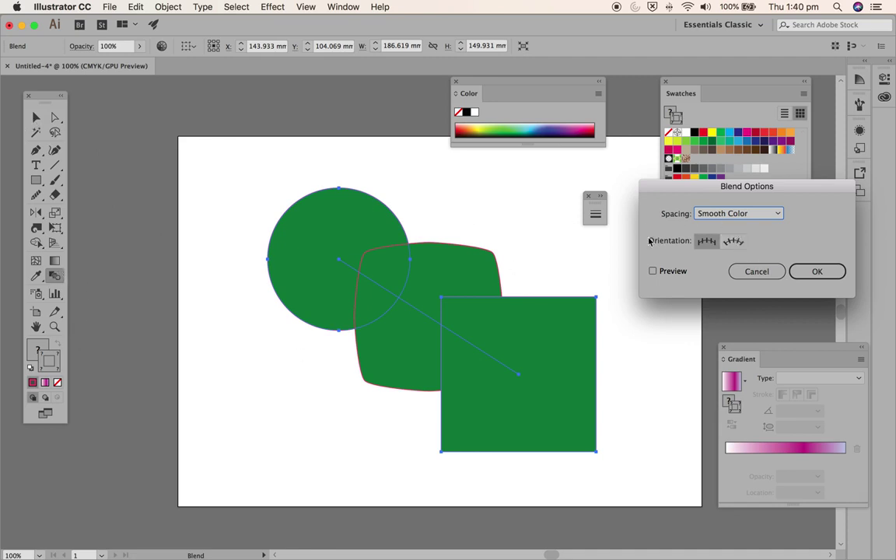
left_click(758, 219)
left_click(681, 239)
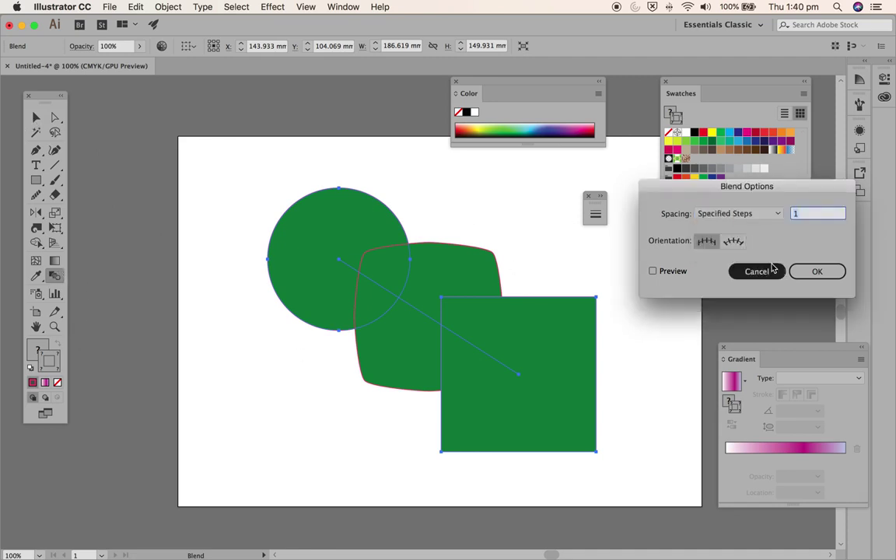
left_click(772, 218)
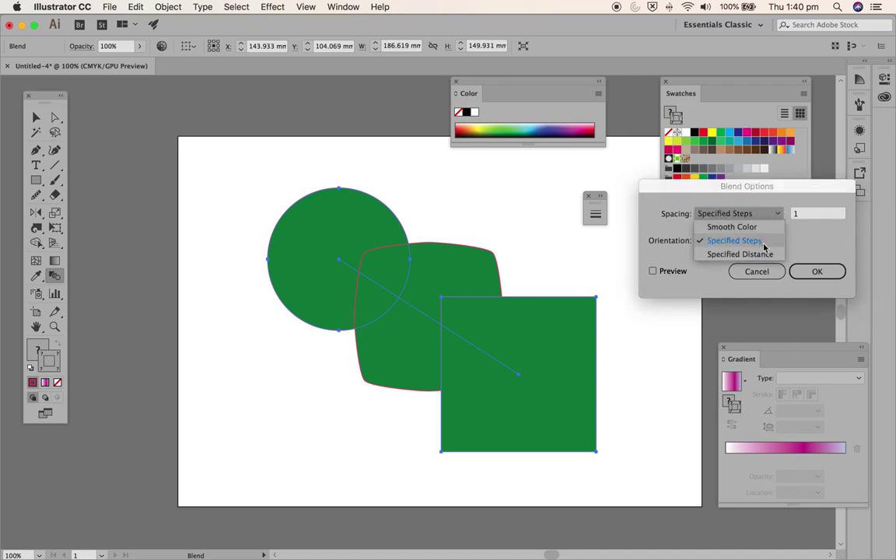
left_click(688, 218)
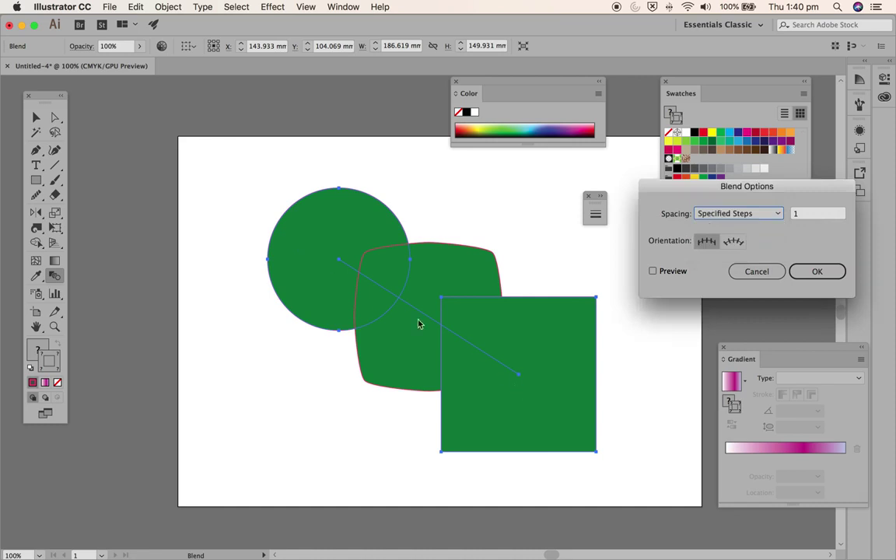
key("Tab")
type("5")
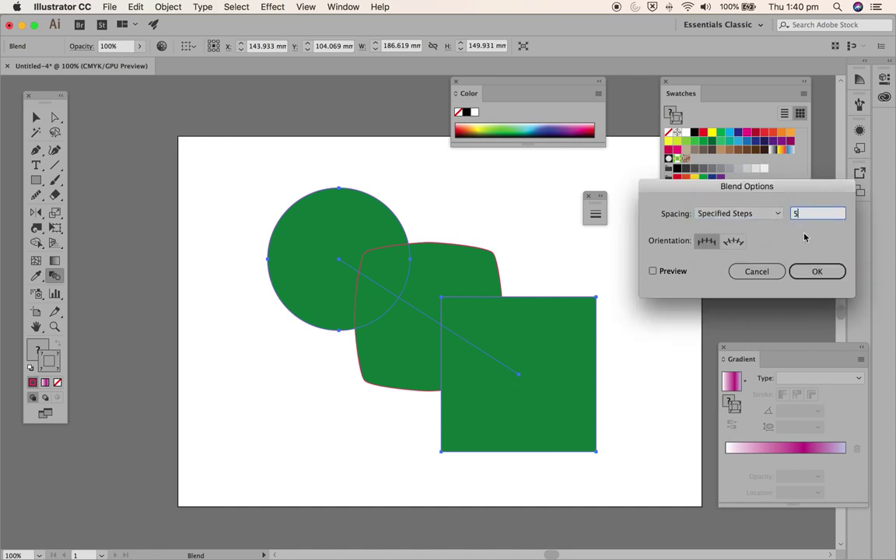
left_click(821, 279)
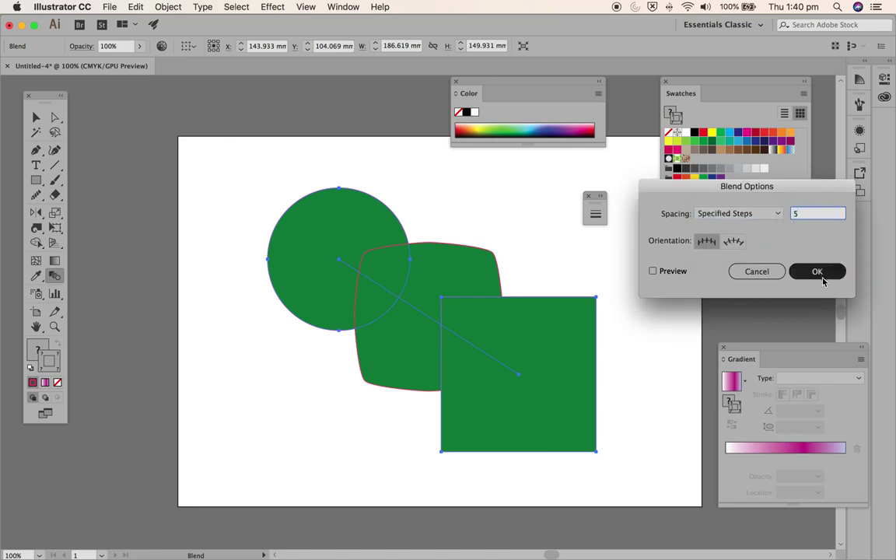
- Preview the blend, set its orientation to Align to Path and its spacing to Specified Distance at 1.41 mm, and apply the options
left_click(653, 272)
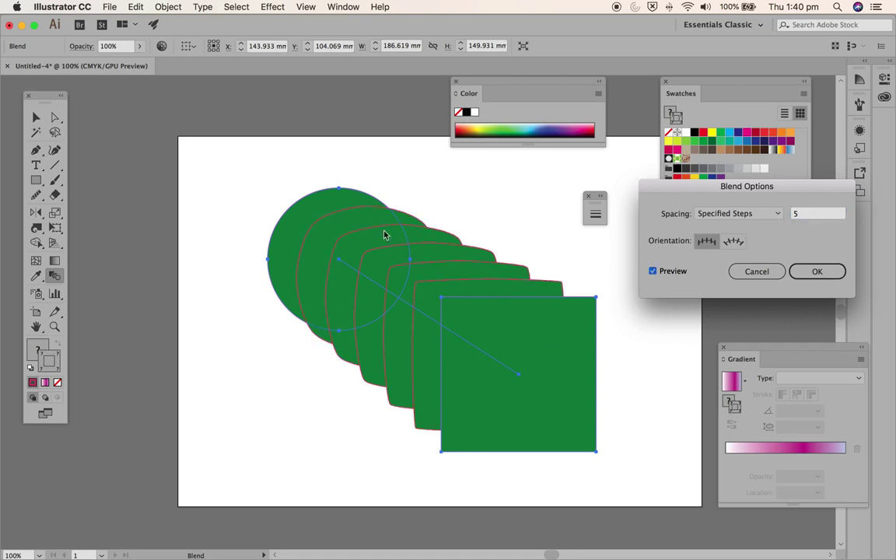
left_click(735, 242)
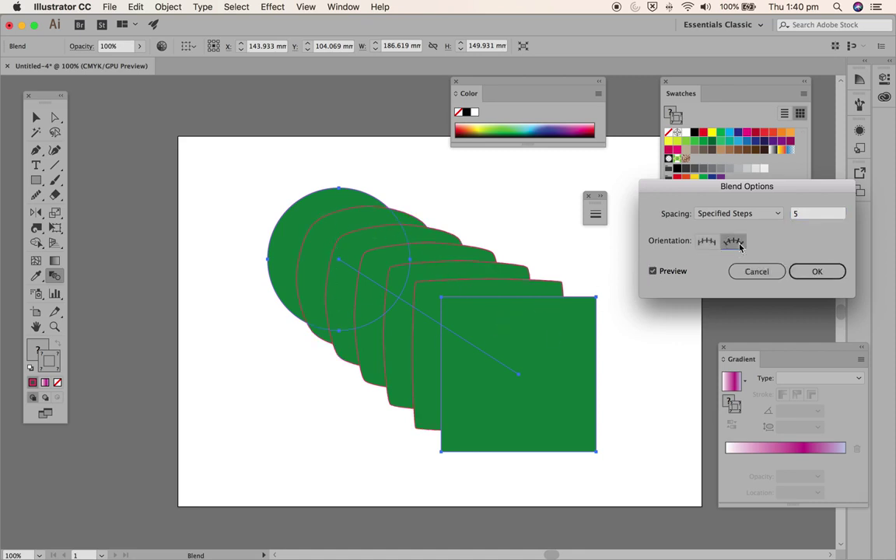
left_click(738, 213)
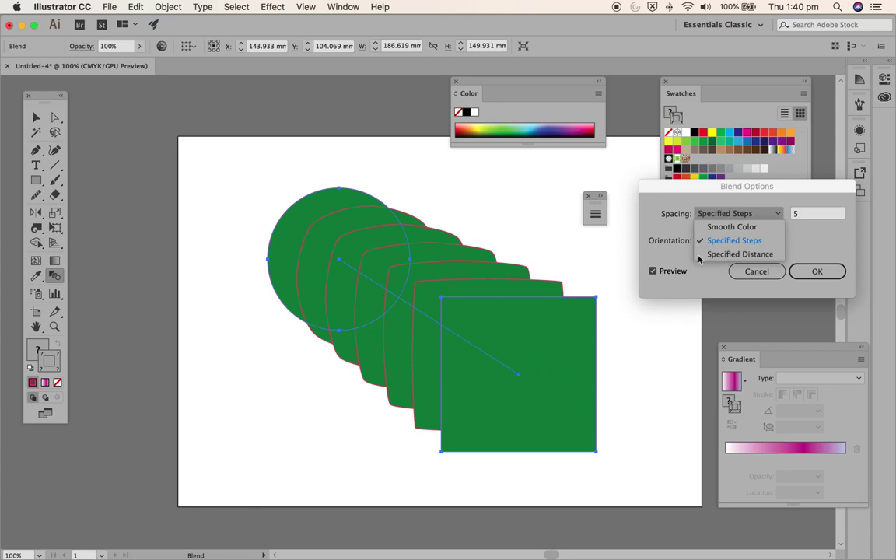
left_click(727, 255)
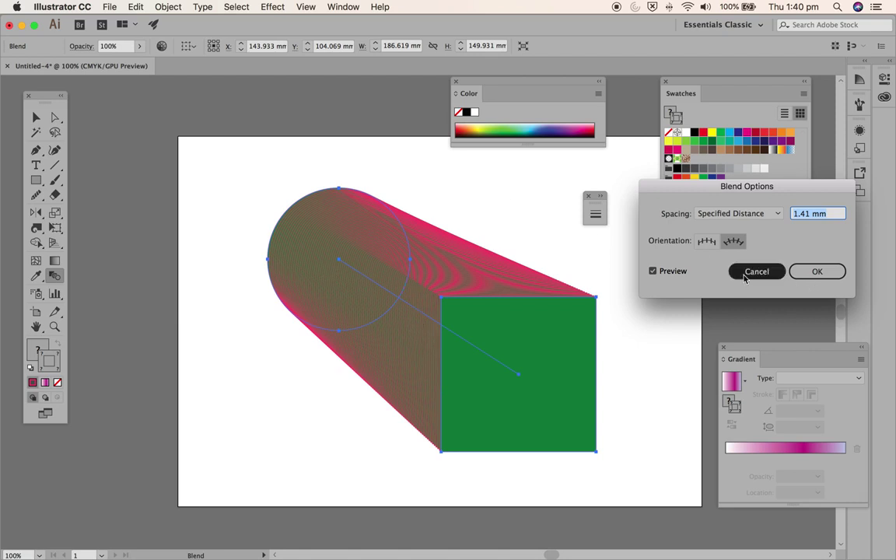
left_click(819, 273)
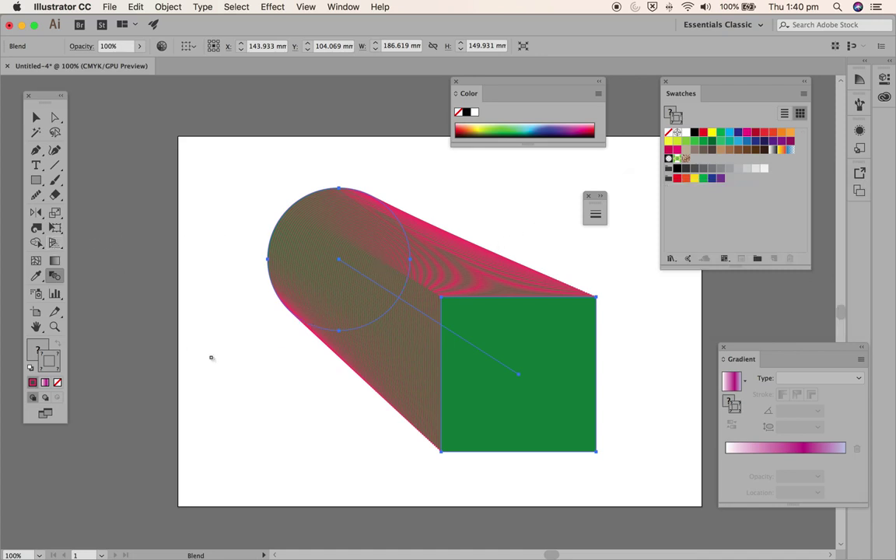
- Try twirling the middle of the blend with the Twirl tool and undo the distortion
left_click_drag(36, 227, 70, 227)
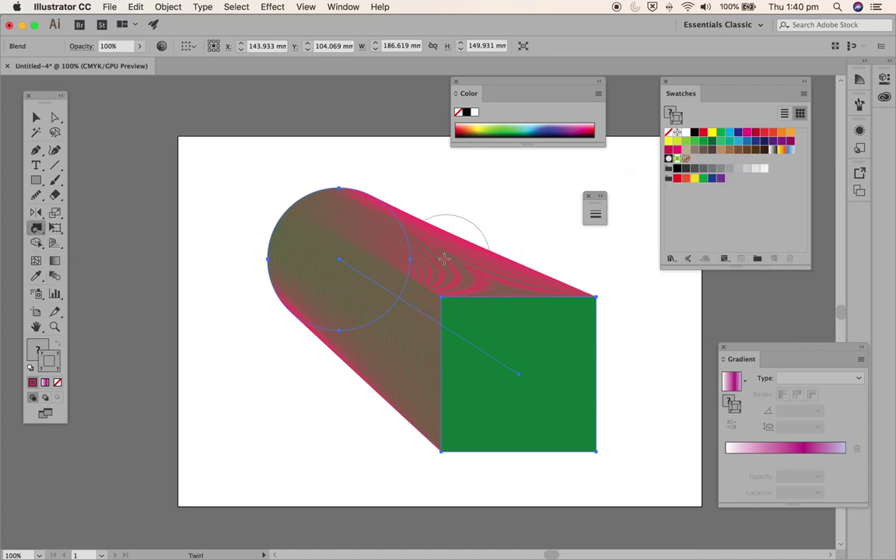
left_click_drag(425, 292, 427, 301)
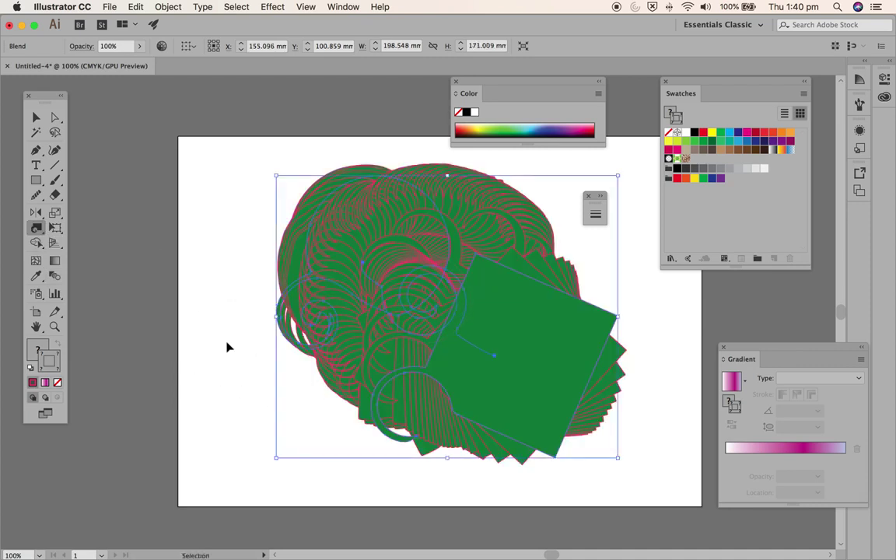
key("super+z")
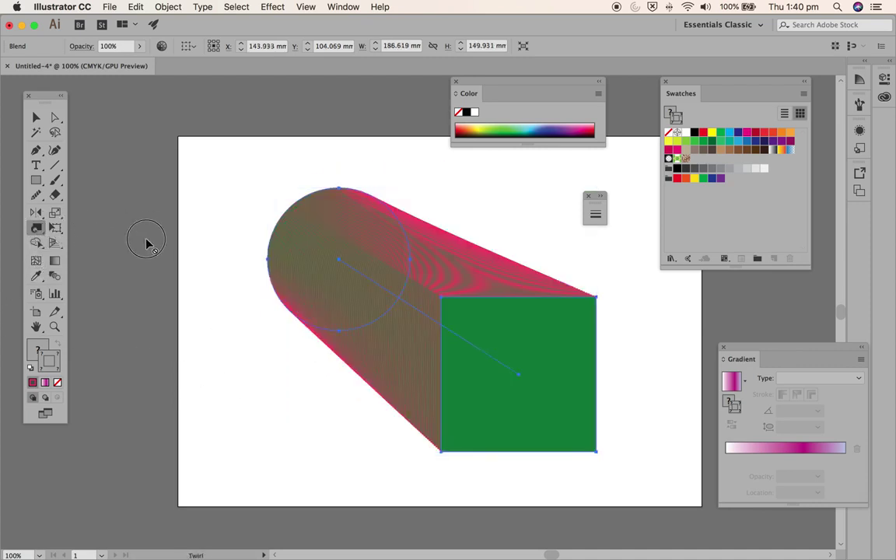
- Distort the blend's middle and the circle's outer edge with the Pucker tool, and deselect the artwork
left_click(37, 230)
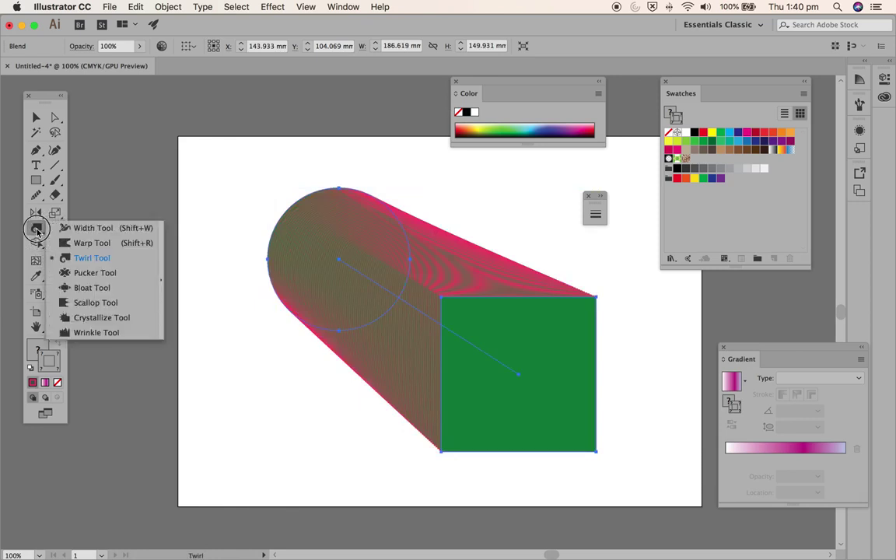
left_click(95, 273)
left_click_drag(405, 311, 320, 436)
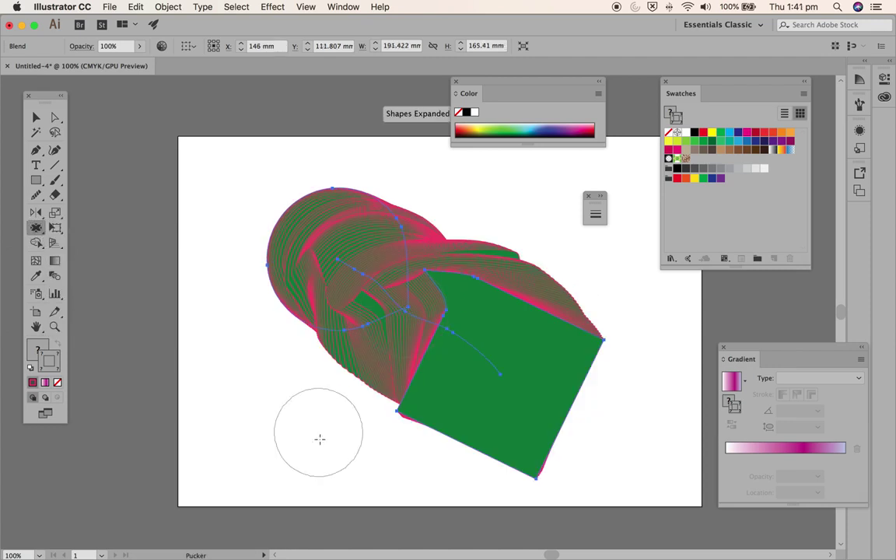
left_click_drag(260, 252, 259, 278)
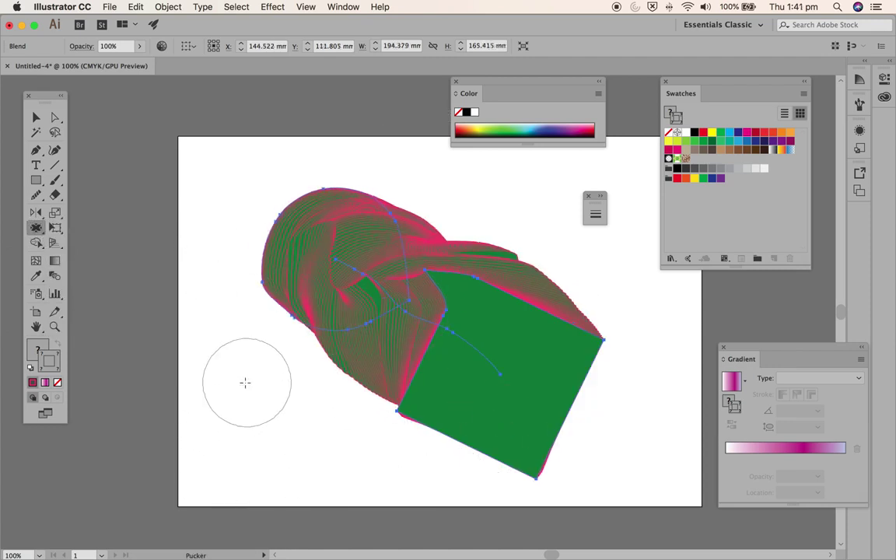
left_click(36, 117)
left_click(229, 179)
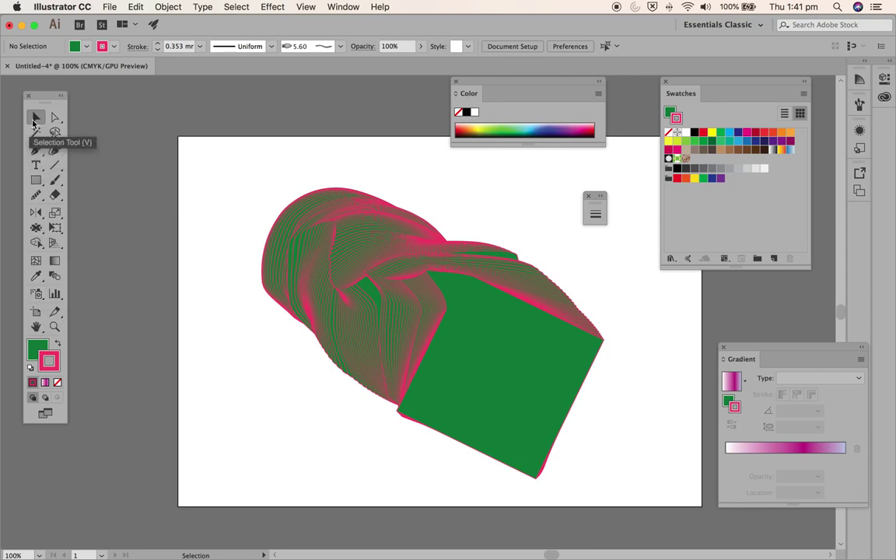
- Move the distorted blend up to clear the lower part of the artboard, and deselect it
left_click(489, 402)
left_click_drag(466, 412, 511, 311)
left_click(306, 450)
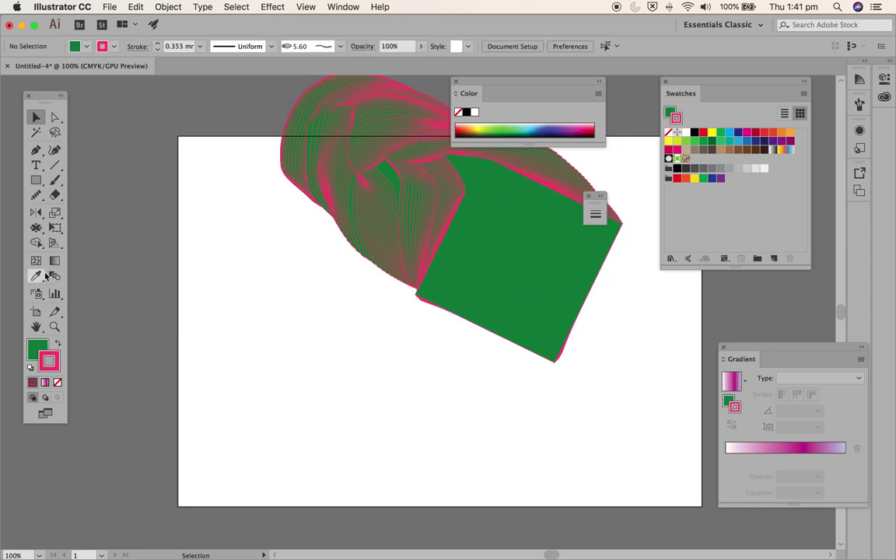
- Detach the symbolism tools into a floating toolbar and place it beside the distorted blend, over the artboard's upper-left edge
left_click(36, 295)
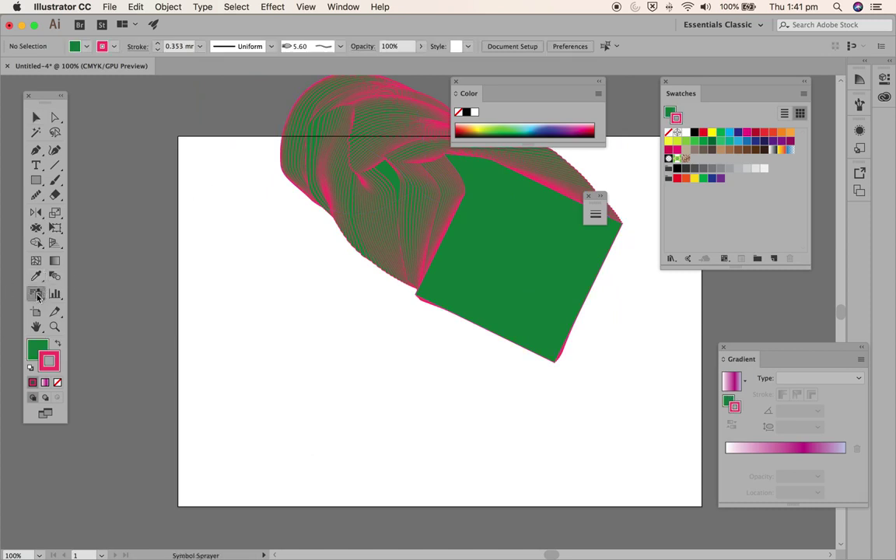
left_click(36, 296)
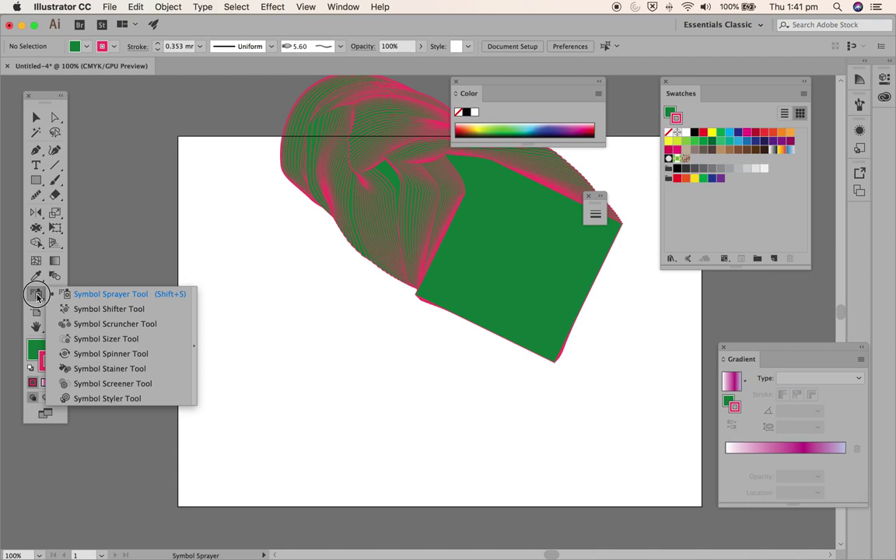
left_click_drag(36, 296, 193, 348)
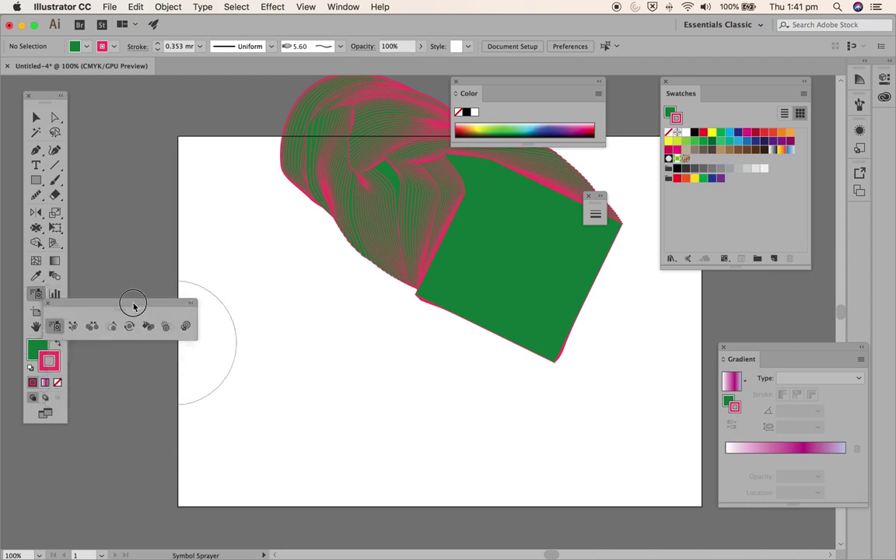
left_click_drag(133, 306, 212, 192)
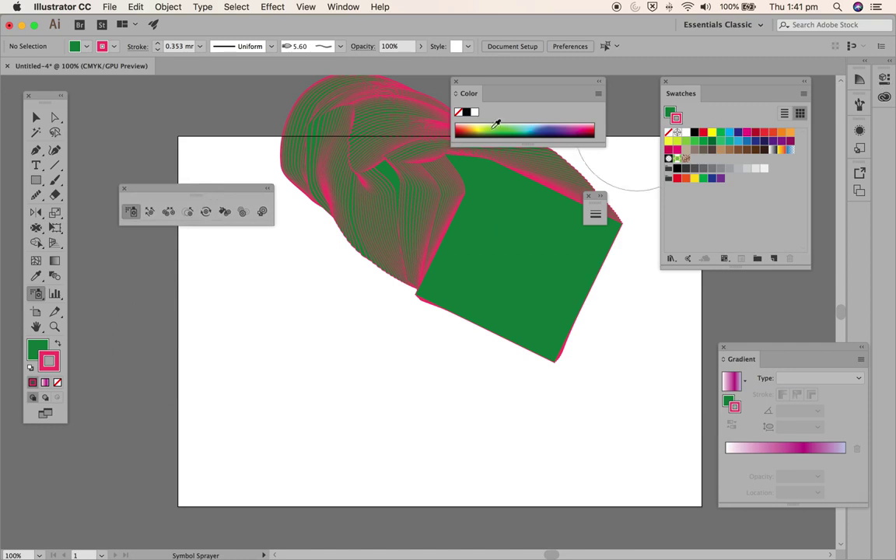
- Show the document's symbols and spray the black ink splat symbol across the empty lower part of the artboard
left_click(343, 6)
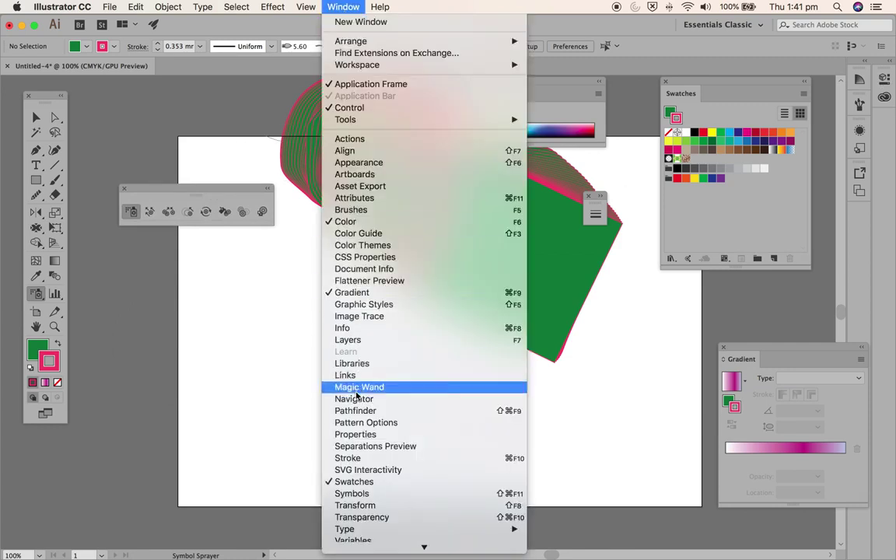
left_click(352, 493)
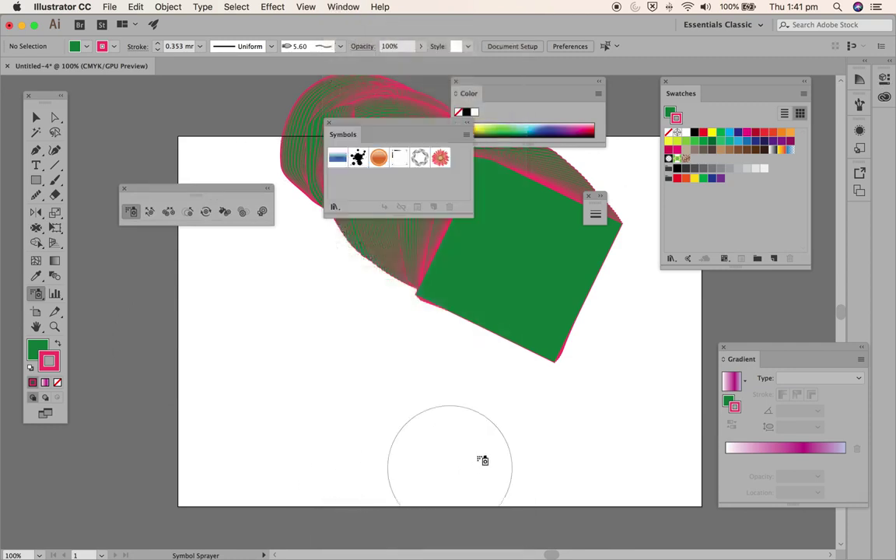
left_click(358, 160)
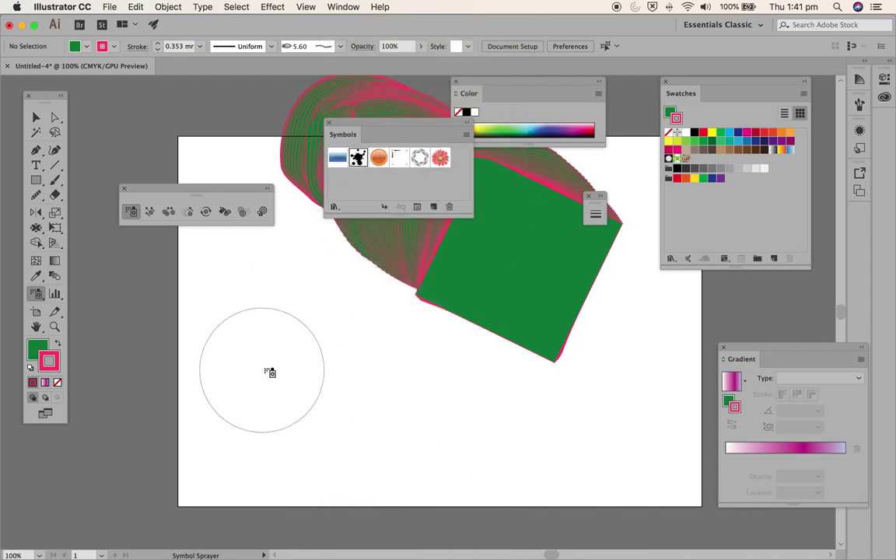
mouse_move(266, 371)
left_mouse_down()
mouse_move(444, 424)
mouse_move(514, 383)
left_mouse_up()
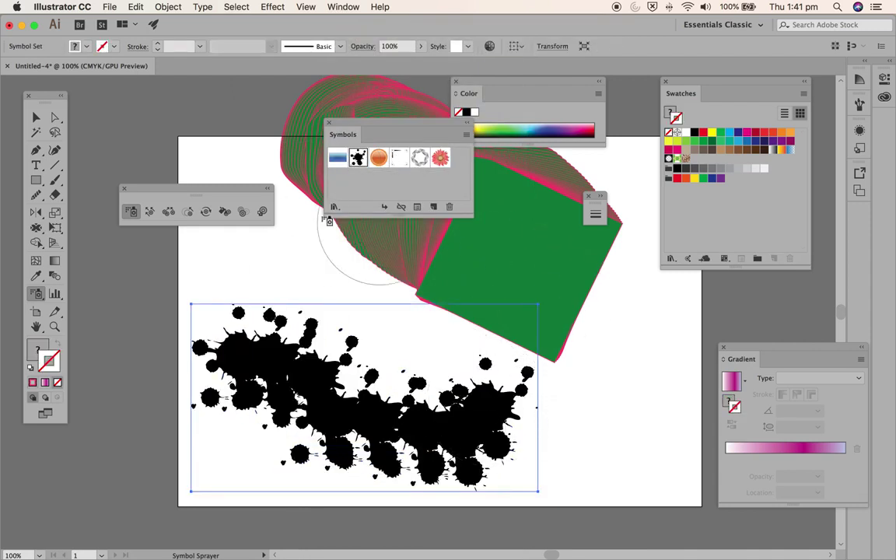
- Push some ink splats apart with the Symbol Shifter tool and enlarge splats in the set with the Symbol Sizer tool
left_click(151, 213)
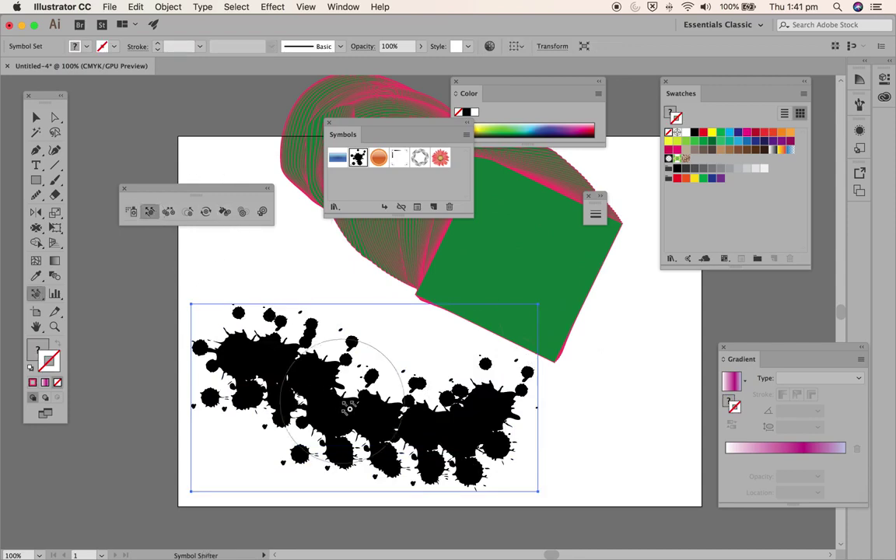
mouse_move(324, 382)
left_mouse_down()
mouse_move(326, 433)
mouse_move(308, 443)
left_mouse_up()
left_click_drag(484, 434, 520, 449)
left_click(187, 212)
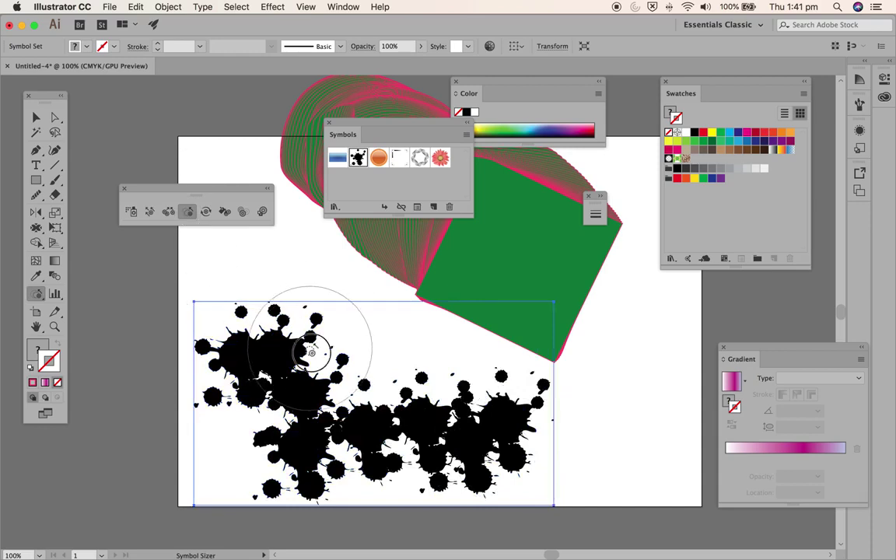
mouse_move(311, 350)
left_mouse_down()
mouse_move(308, 381)
mouse_move(327, 367)
mouse_move(469, 407)
mouse_move(483, 398)
mouse_move(441, 359)
left_mouse_up()
- Try the Symbol Stainer tool on the ink splats and fade several of them with the Symbol Screener tool
left_click(224, 211)
left_click(459, 426)
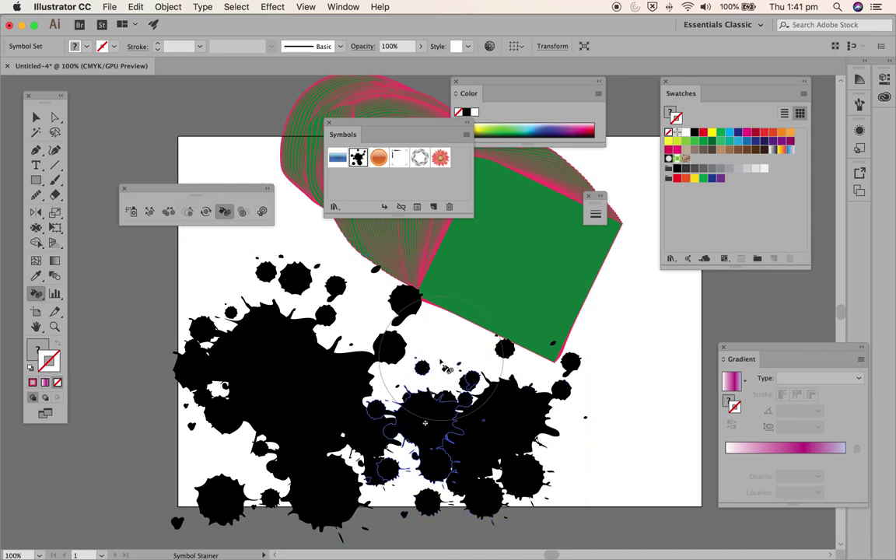
left_click(242, 212)
left_click_drag(299, 361, 329, 396)
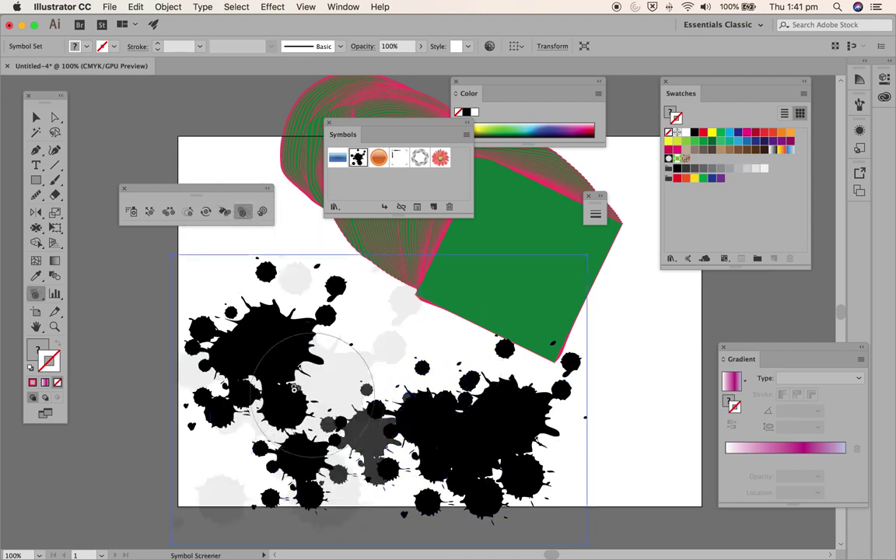
left_click(263, 355)
left_click(484, 431)
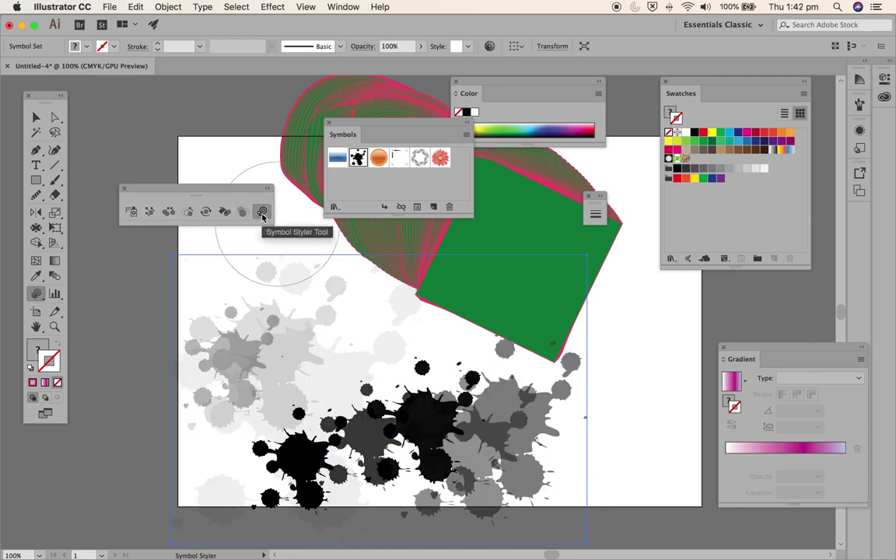
- Activate the Symbol Styler tool, check its options, and try it on the ink splats
left_click(262, 212)
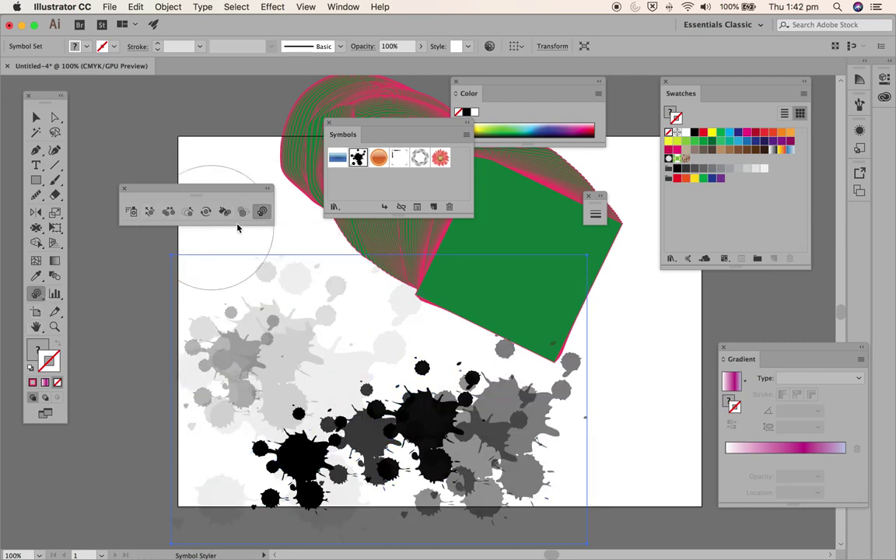
double_click(264, 214)
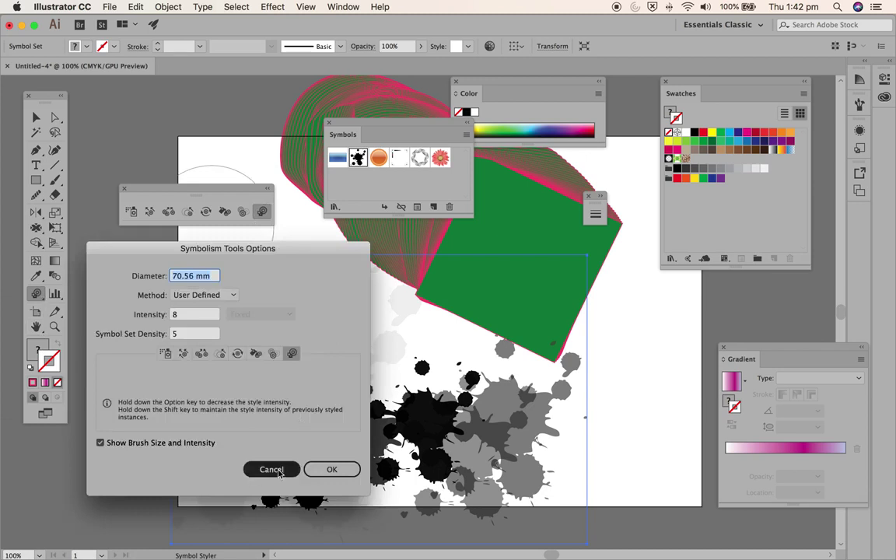
key("Return")
left_click(342, 426)
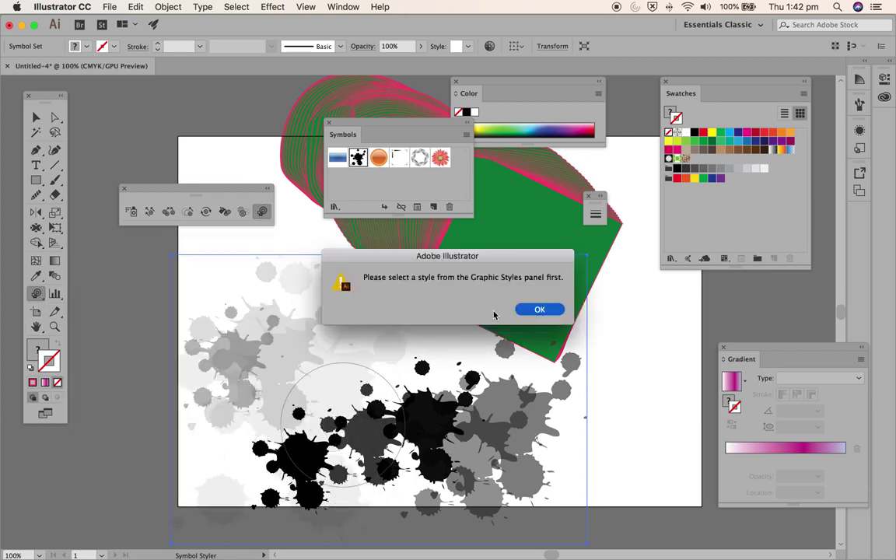
left_click(540, 310)
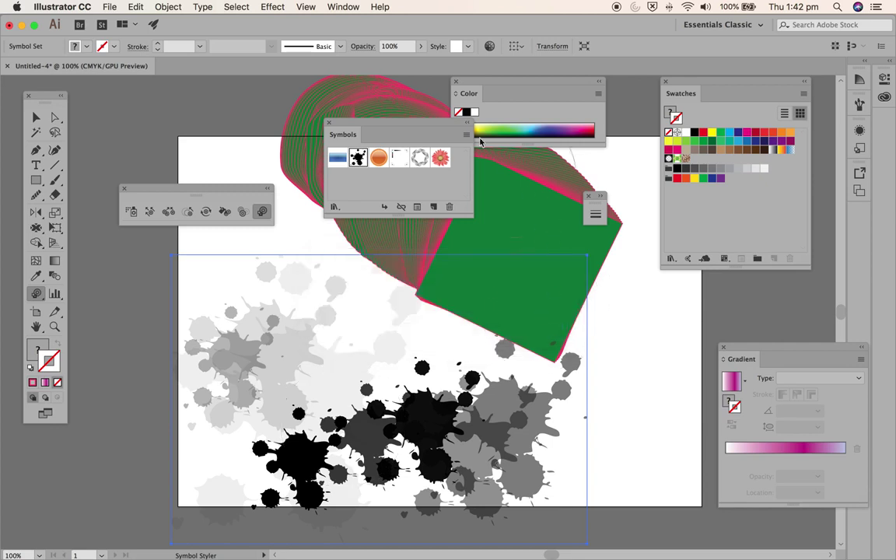
- Show the graphic styles and brush the grey embossed style over the ink splats with the Symbol Styler tool
left_click(340, 9)
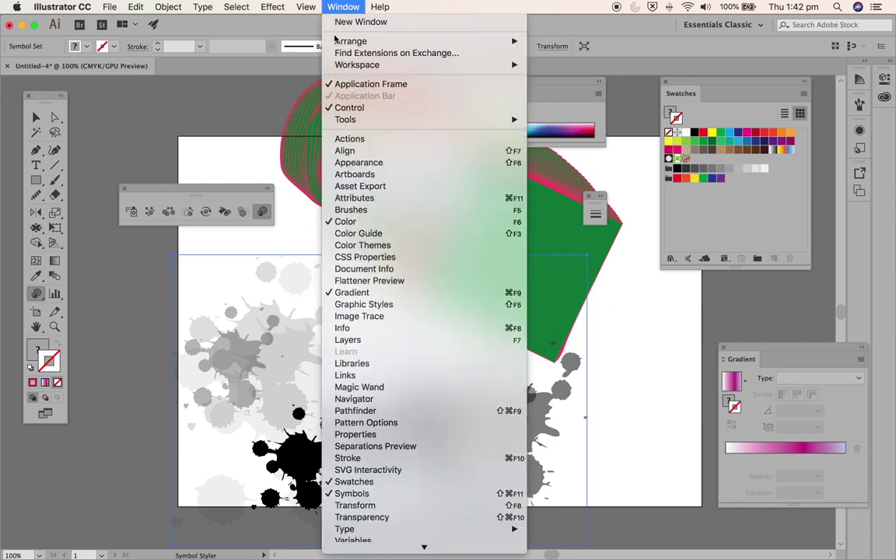
left_click(374, 306)
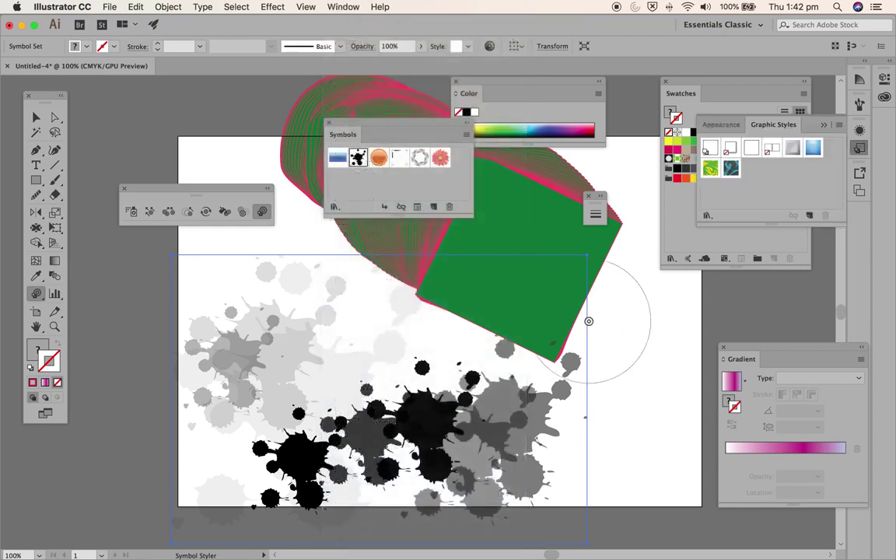
left_click(793, 149)
mouse_move(420, 438)
left_mouse_down()
mouse_move(315, 394)
mouse_move(324, 408)
left_mouse_up()
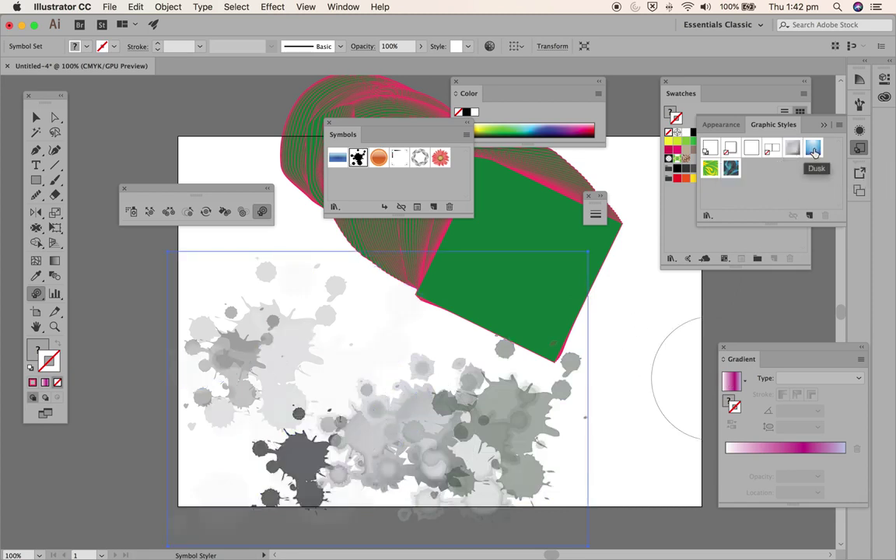
- Brush the blue Dusk graphic style over the middle ink splats and pick that style again for further styling
left_click(813, 148)
left_click_drag(360, 369, 353, 403)
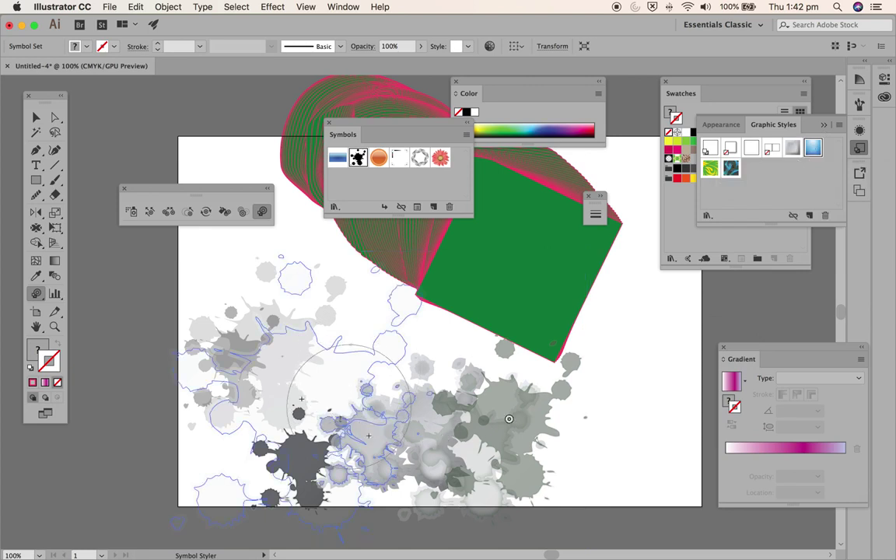
left_click(351, 405)
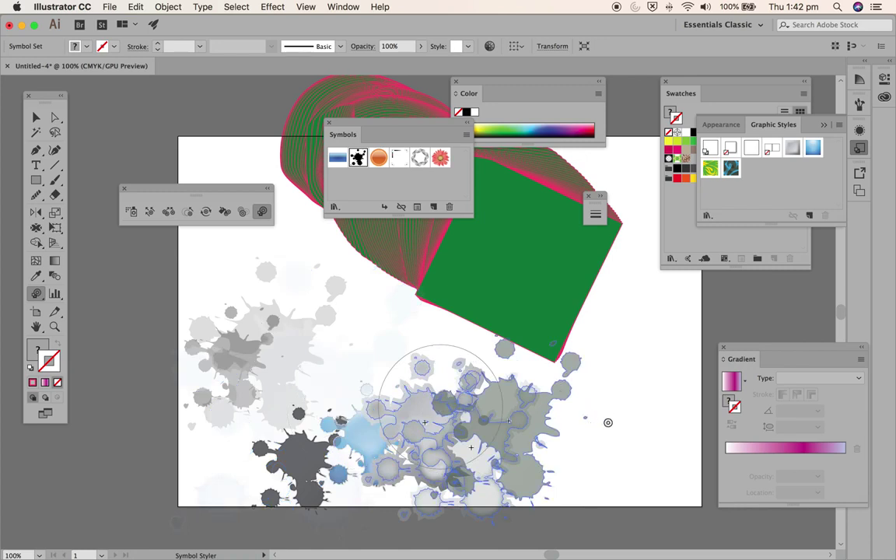
left_click(813, 148)
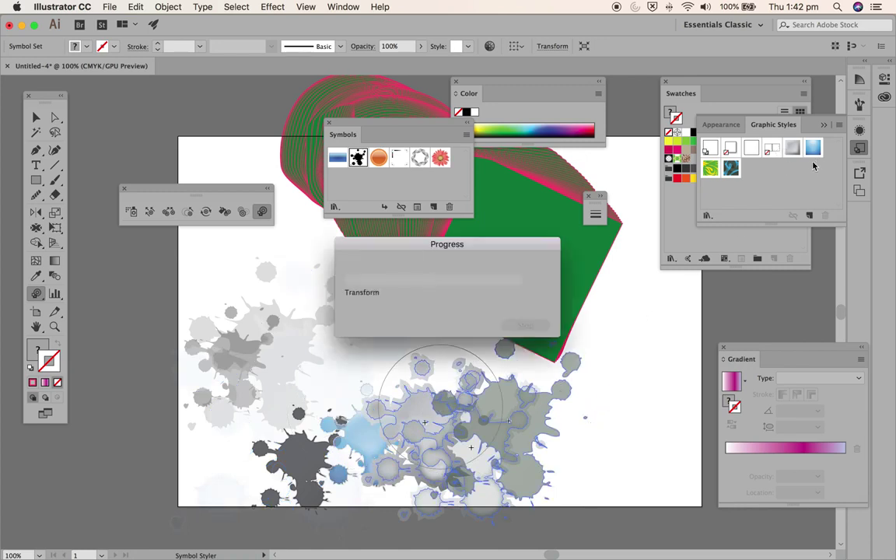